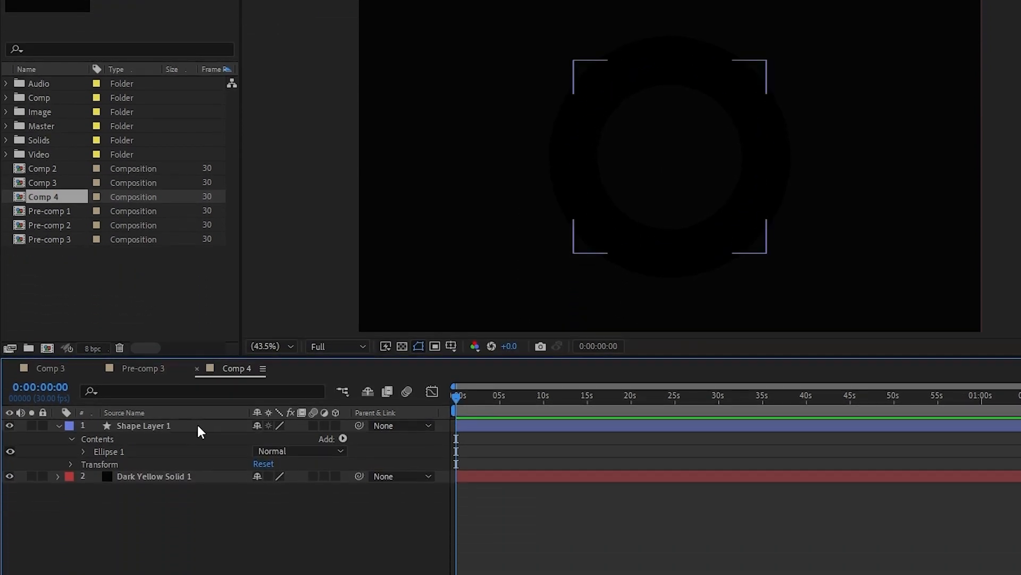
# Duplicate Shape Layer 1, hide the copy, and duplicate that copy as a visible Shape Layer 3
pyautogui.hotkey('ctrl', 'd')
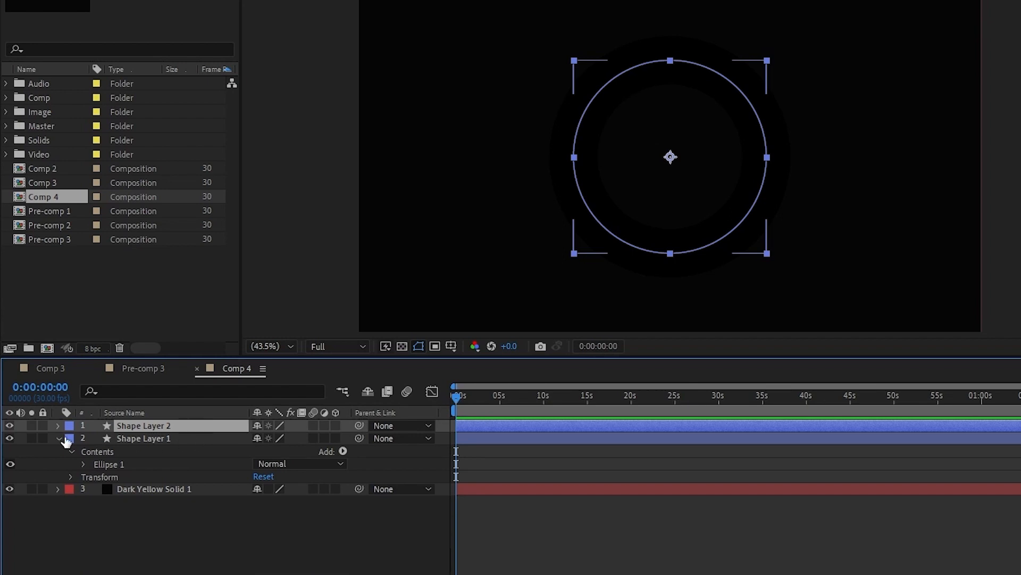
pyautogui.click(9, 425)
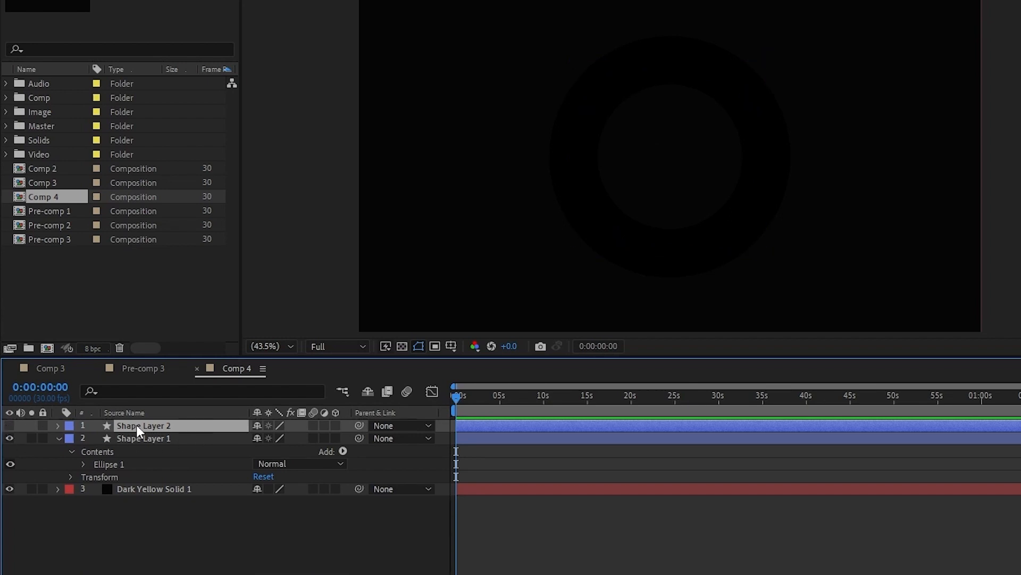
pyautogui.hotkey('ctrl', 'd')
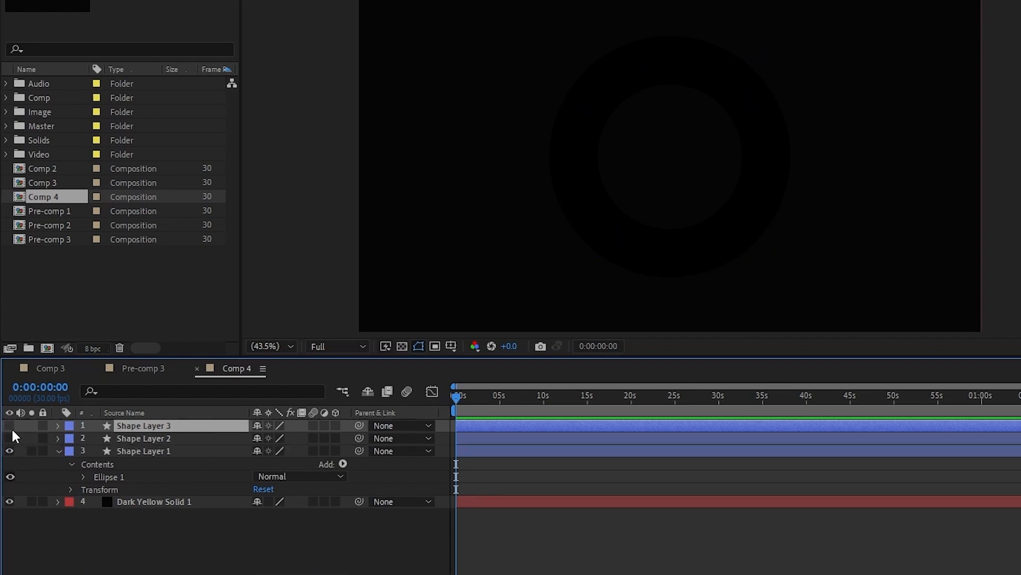
pyautogui.click(10, 425)
# Change the label colour of the hidden Shape Layer 2 to Yellow
pyautogui.click(138, 437)
pyautogui.click(69, 441)
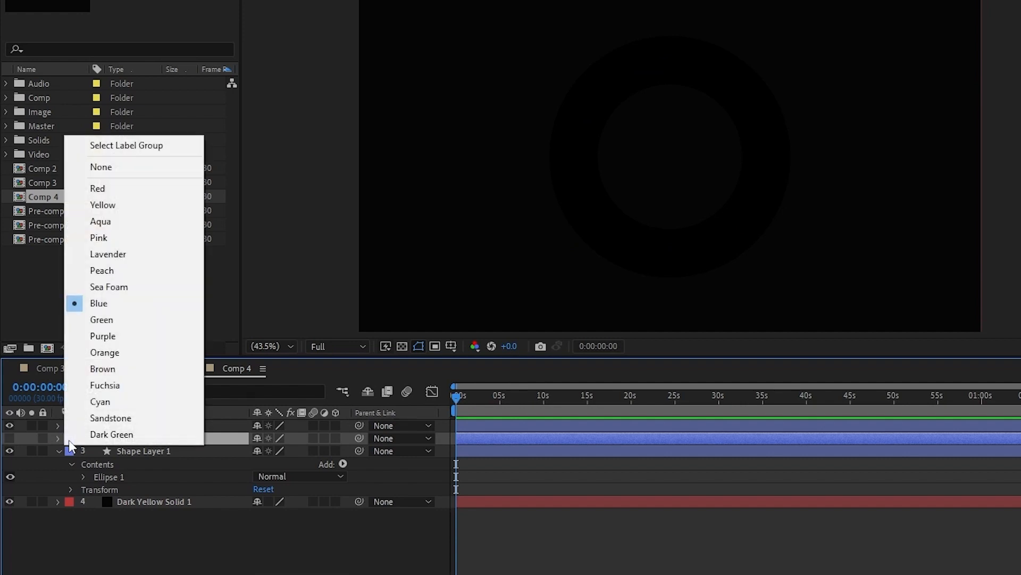
pyautogui.click(106, 190)
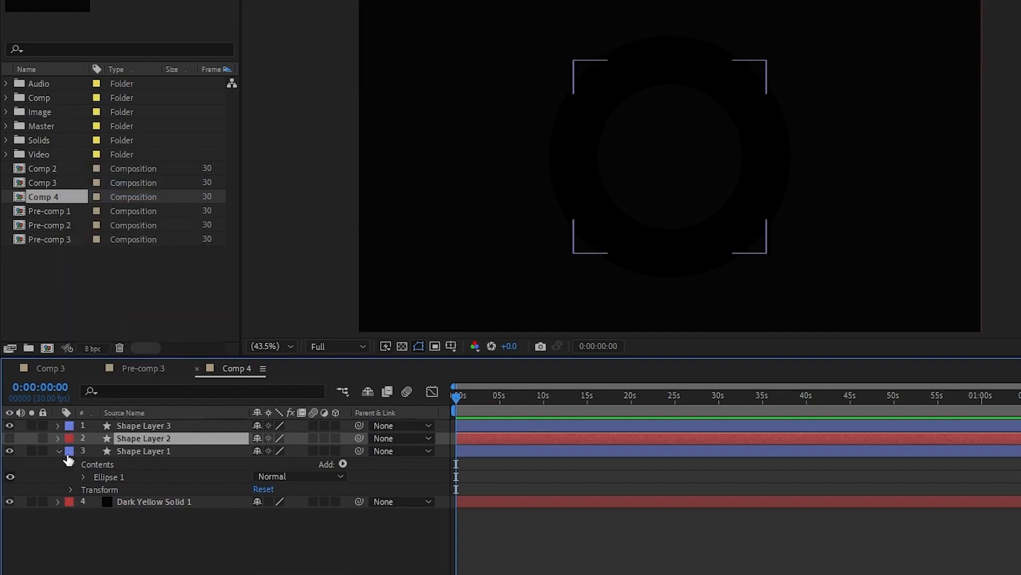
pyautogui.click(70, 438)
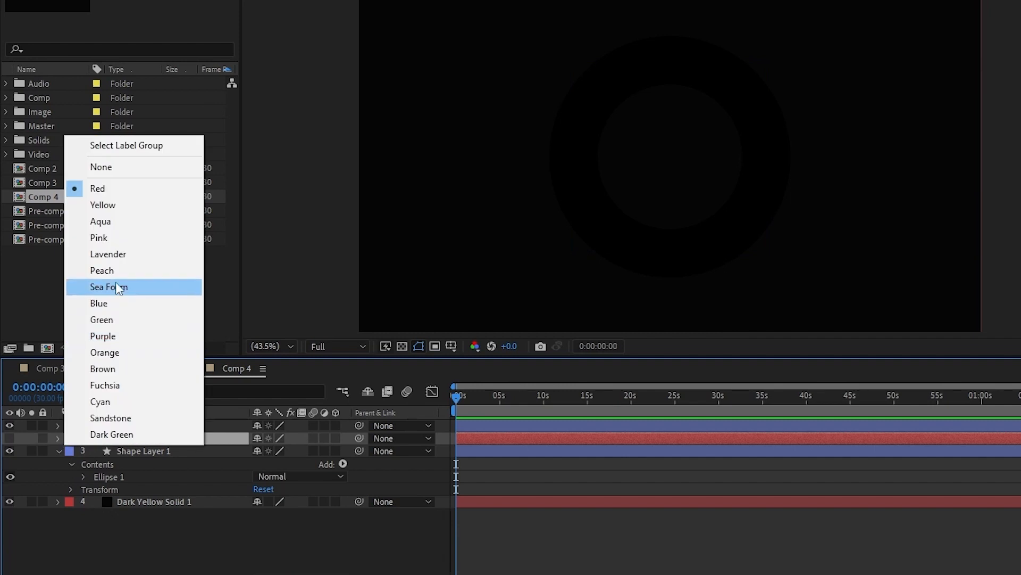
pyautogui.click(109, 205)
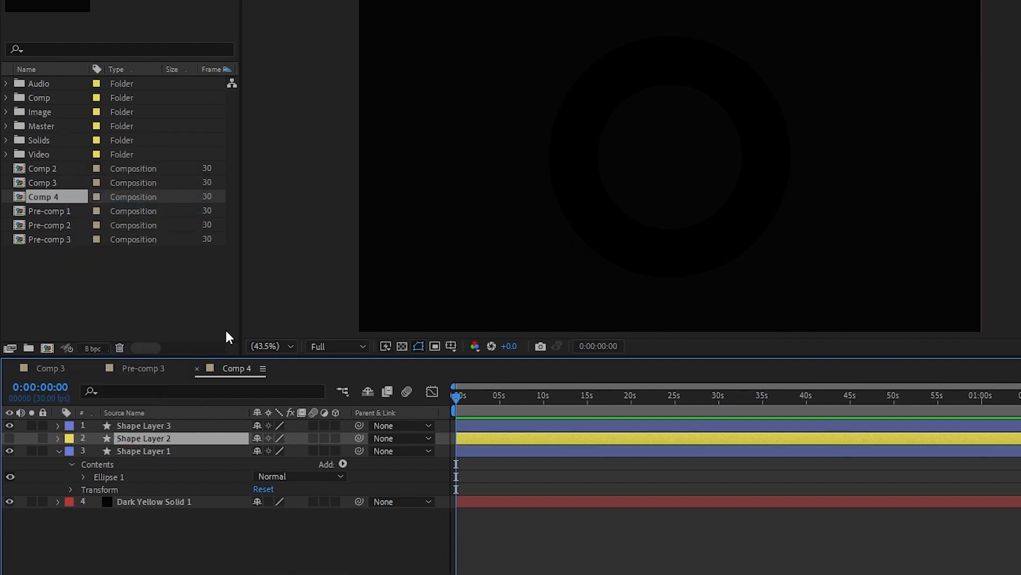
# Give Shape Layer 3 a 55 px stroke in dark grey 1F1F1F
pyautogui.click(171, 425)
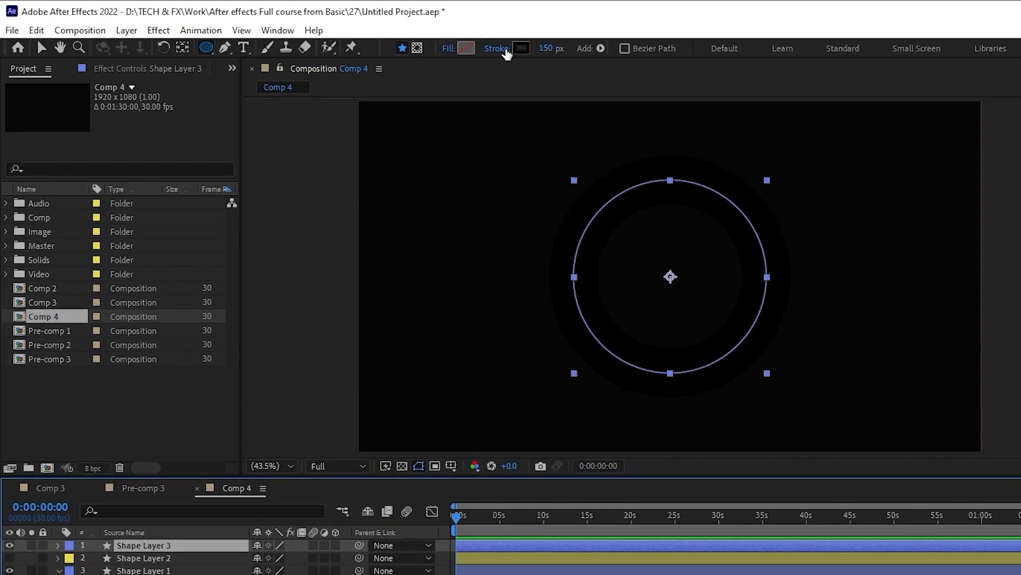
pyautogui.click(546, 48)
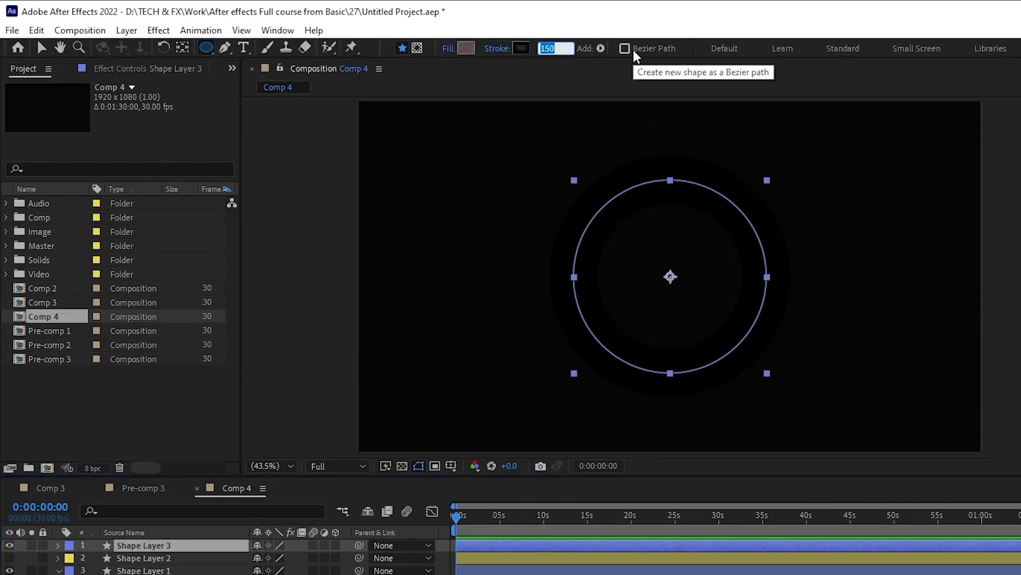
pyautogui.write('55')
pyautogui.press('Return')
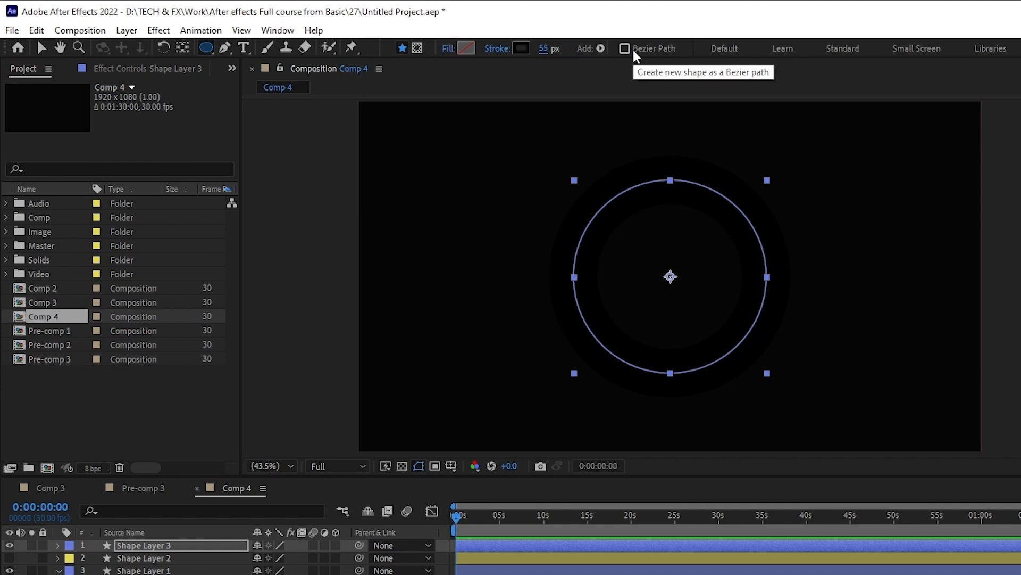
pyautogui.click(519, 48)
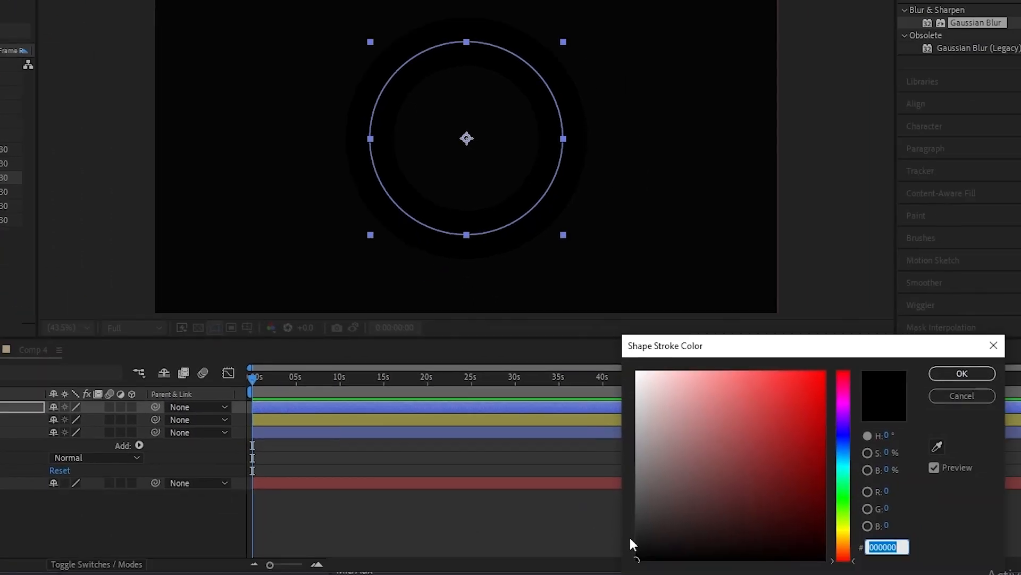
pyautogui.click(945, 375)
pyautogui.click(522, 513)
# Add a dash and a gap to Shape Layer 3's stroke and set the gap to 15
pyautogui.click(58, 423)
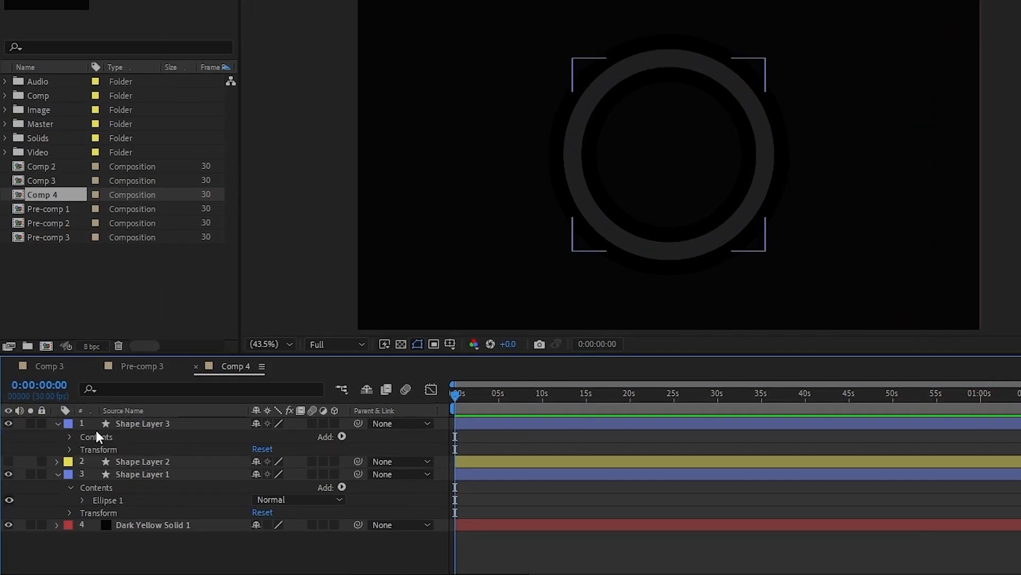
pyautogui.click(71, 436)
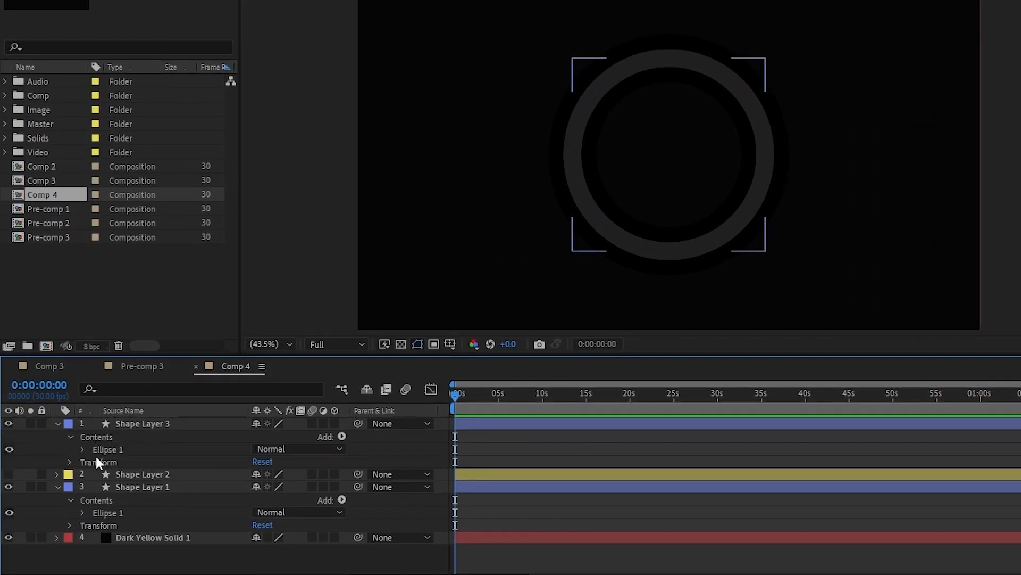
pyautogui.click(82, 449)
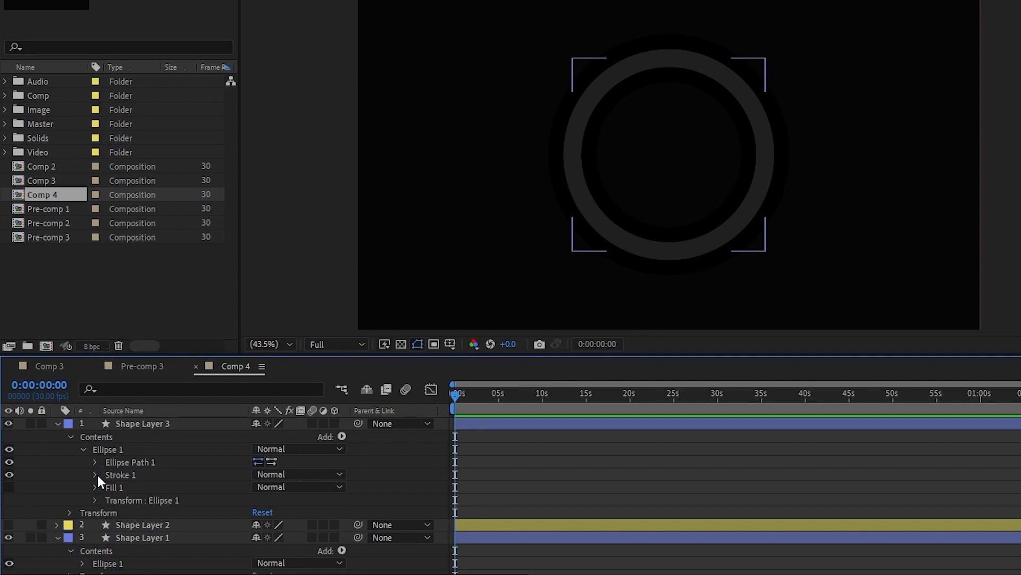
pyautogui.click(95, 474)
pyautogui.scroll(-2, 54, 535)
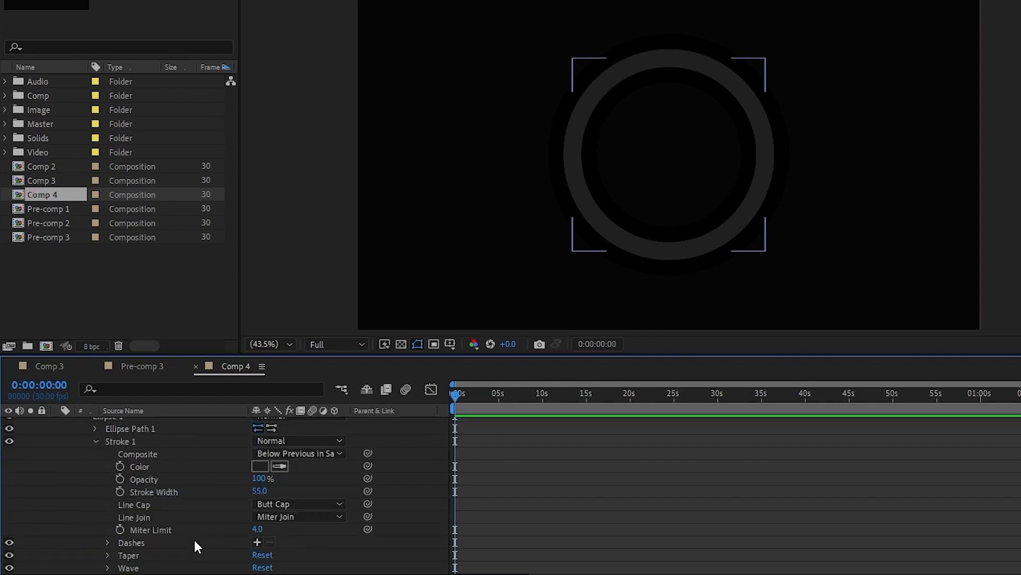
pyautogui.scroll(-2, 260, 543)
pyautogui.click(256, 504)
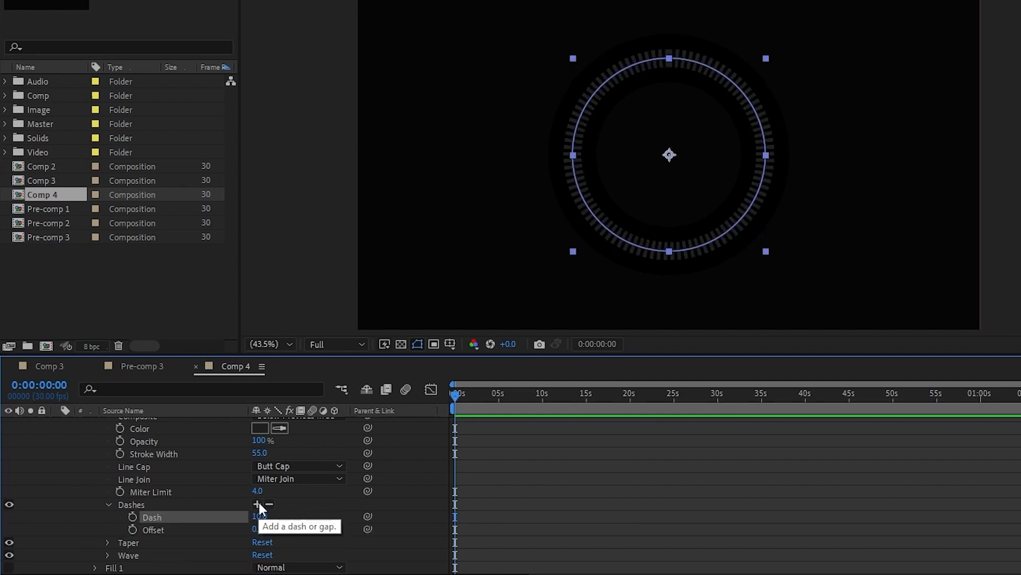
pyautogui.click(258, 504)
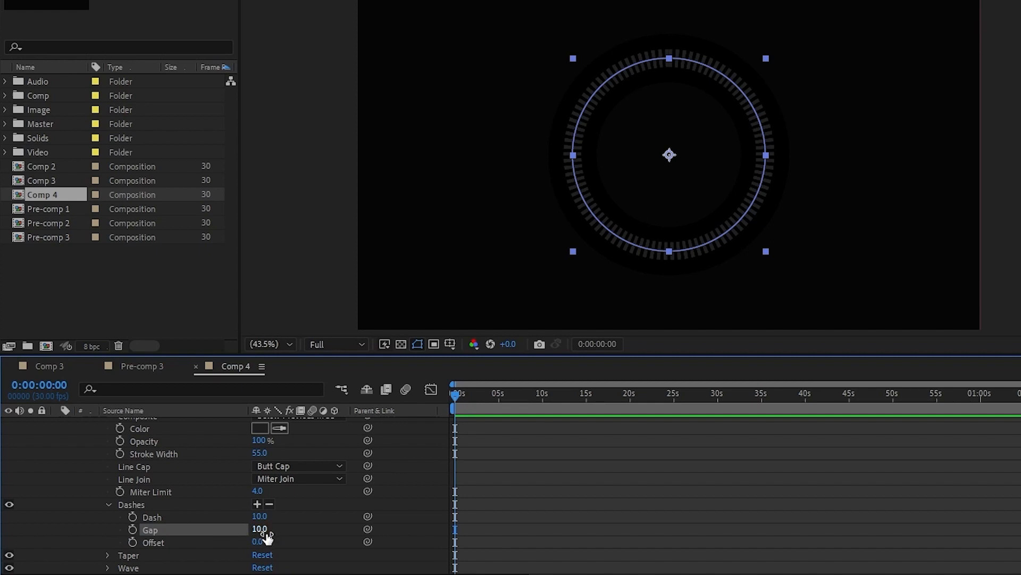
pyautogui.click(261, 530)
pyautogui.write('15')
pyautogui.press('Return')
pyautogui.click(335, 528)
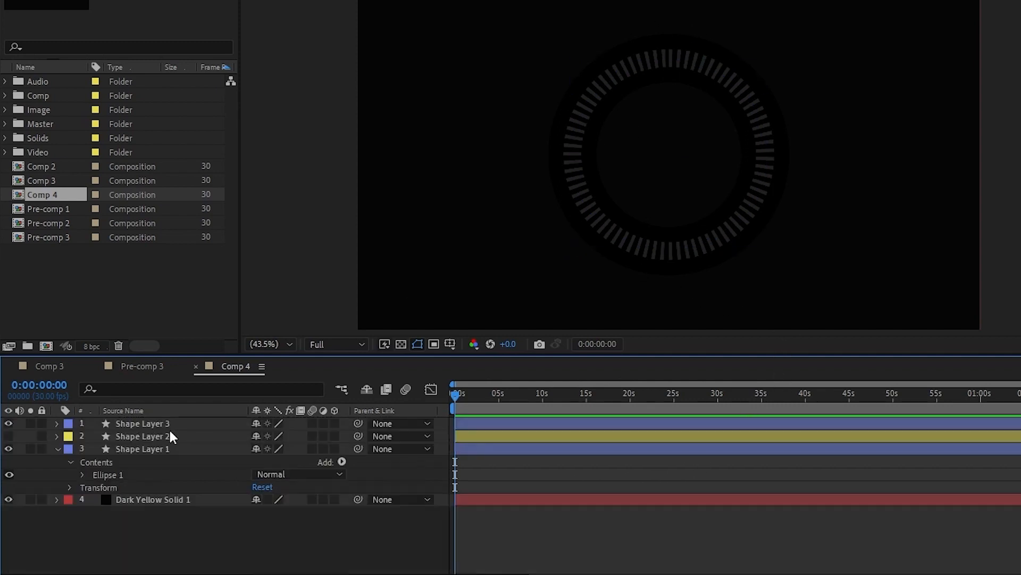
# Duplicate the dashed ring on Shape Layer 3
pyautogui.click(172, 426)
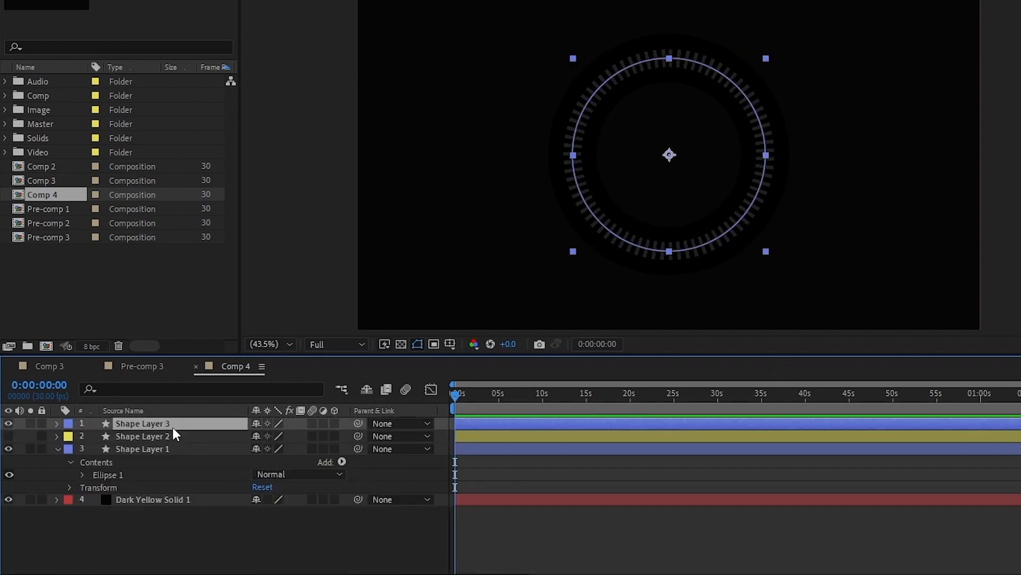
pyautogui.hotkey('ctrl', 'd')
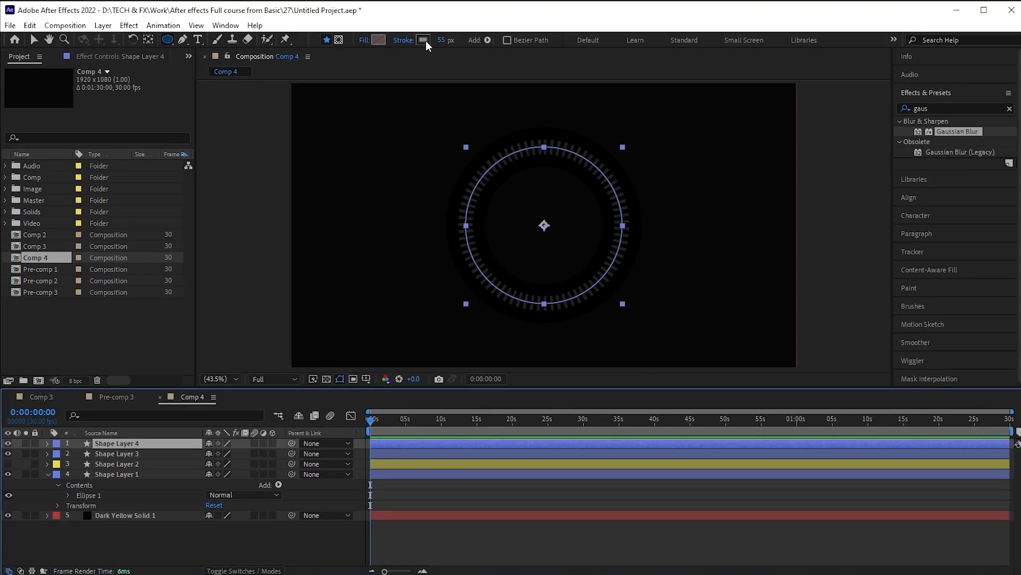
pyautogui.click(424, 40)
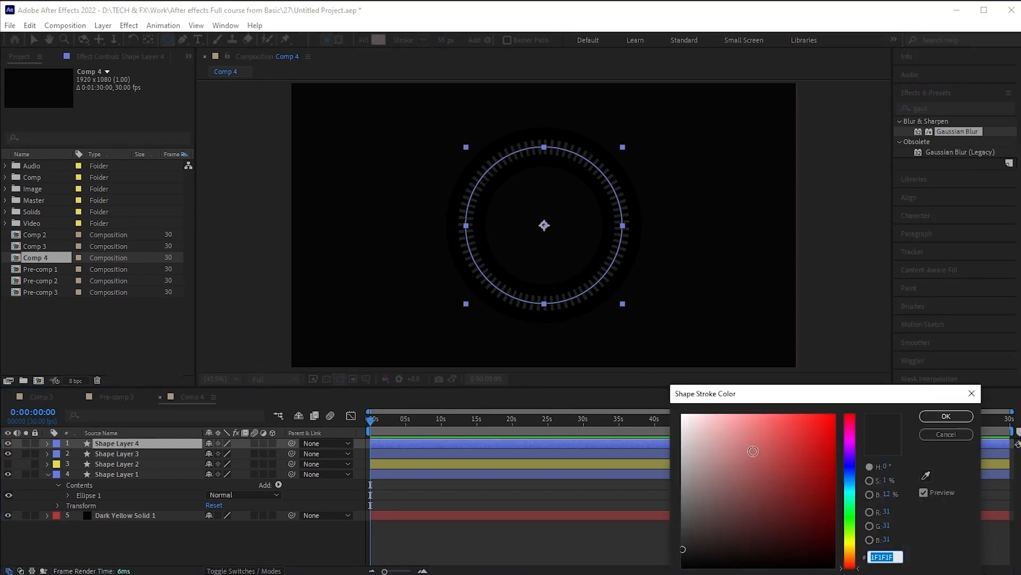
pyautogui.click(849, 485)
pyautogui.click(763, 415)
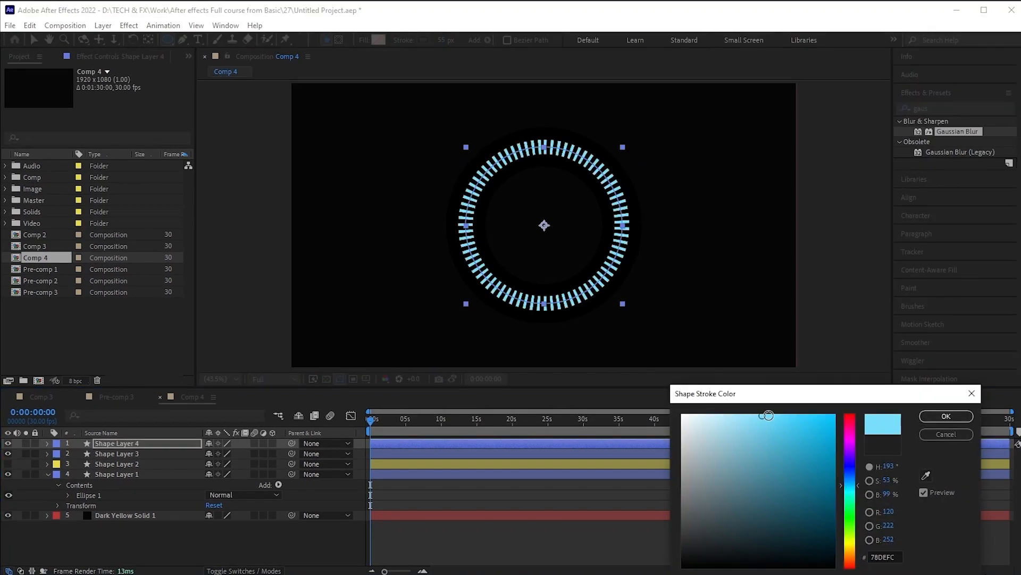
pyautogui.click(958, 417)
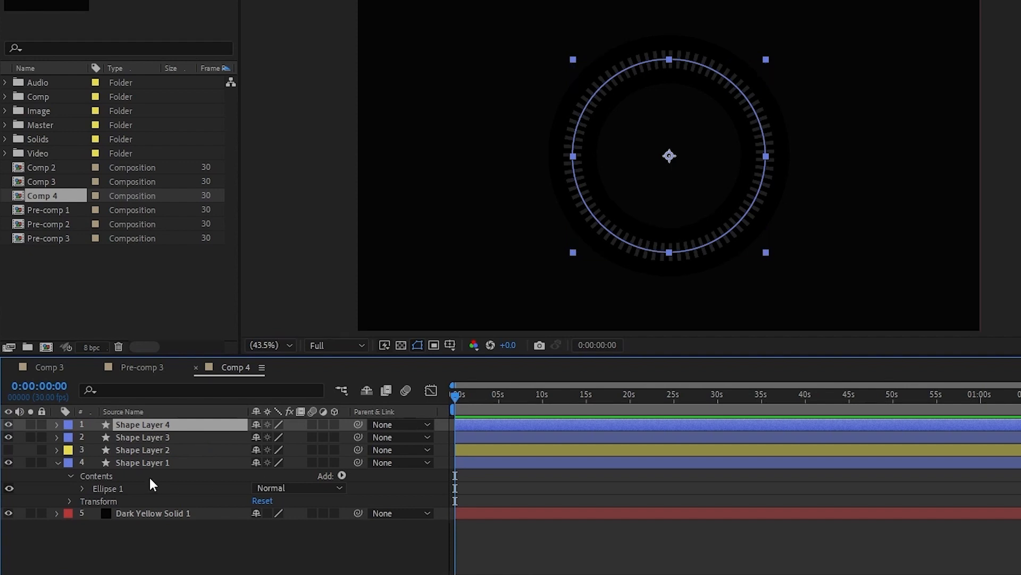
# Reduce the ellipse path size of Shape Layer 4 so its ring sits along the inner edge of the dashed ring
pyautogui.click(57, 424)
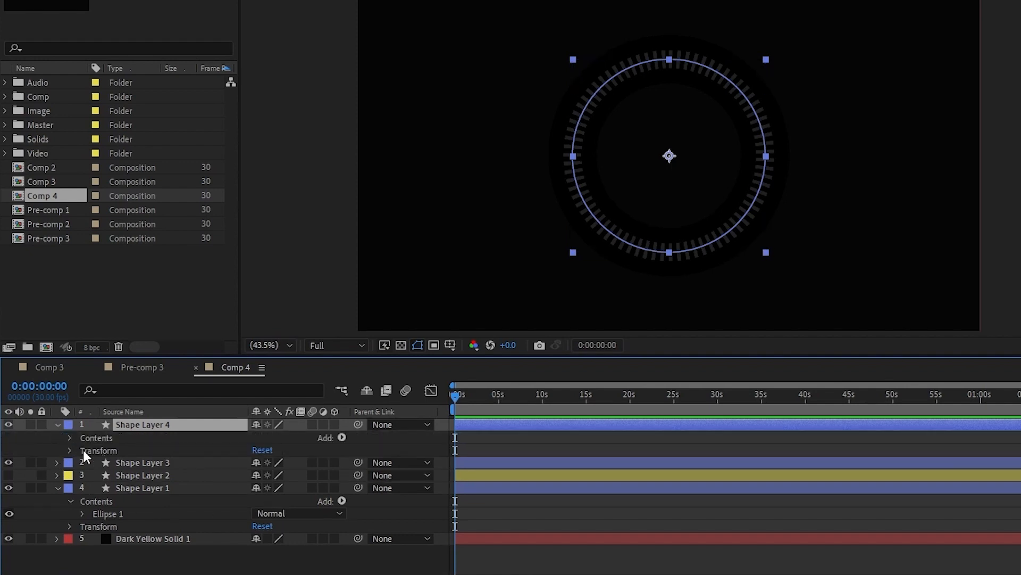
pyautogui.click(69, 438)
pyautogui.click(84, 450)
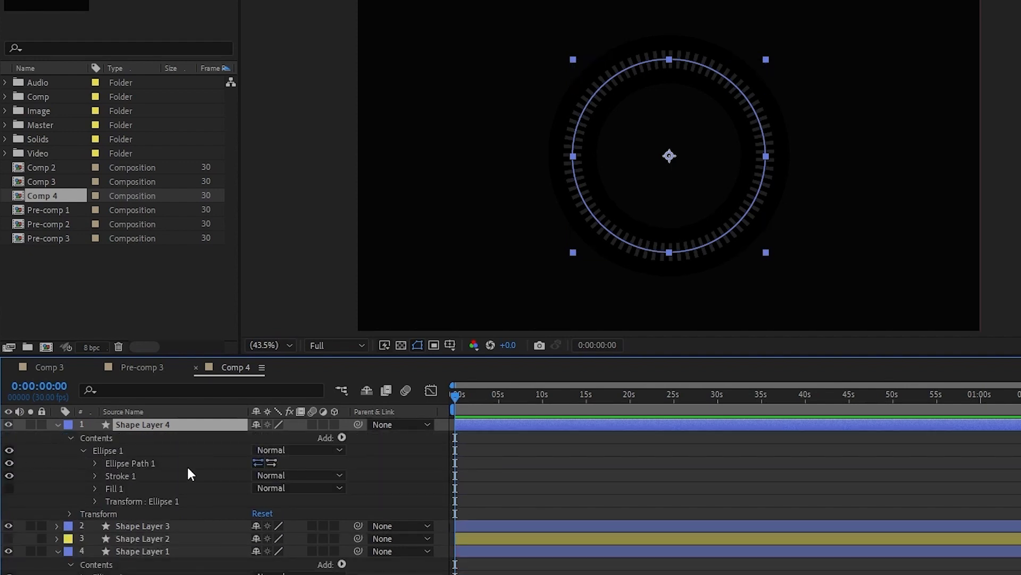
pyautogui.click(95, 462)
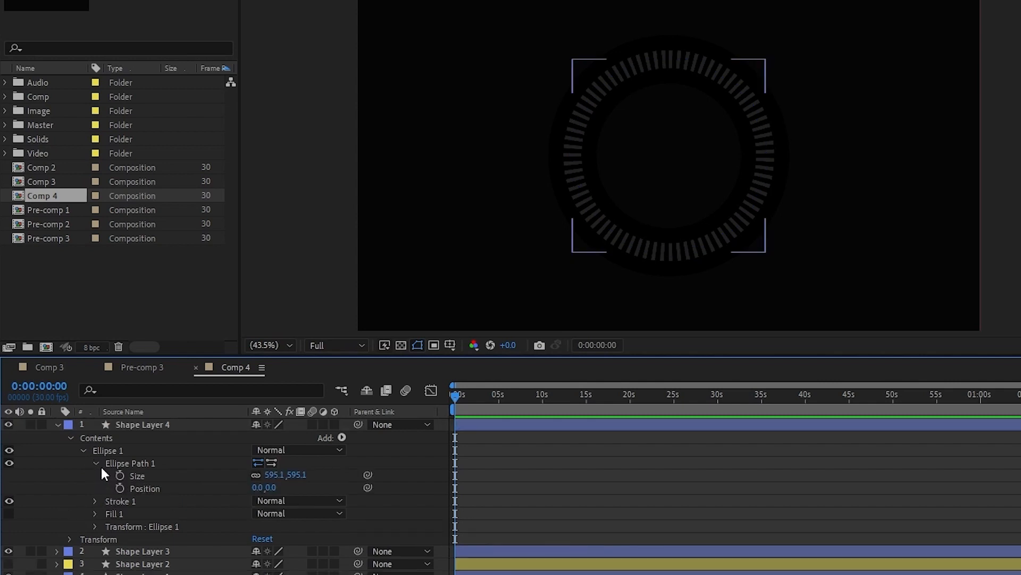
pyautogui.moveTo(270, 478); pyautogui.dragTo(181, 476)
pyautogui.click(96, 463)
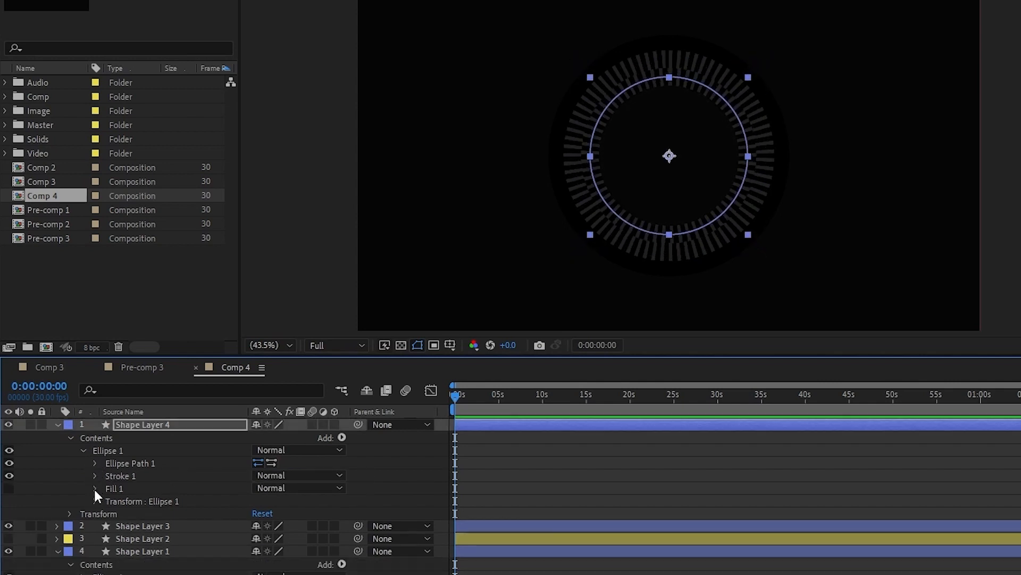
# Set the line cap of Shape Layer 4's stroke to Round Cap
pyautogui.click(94, 476)
pyautogui.click(287, 505)
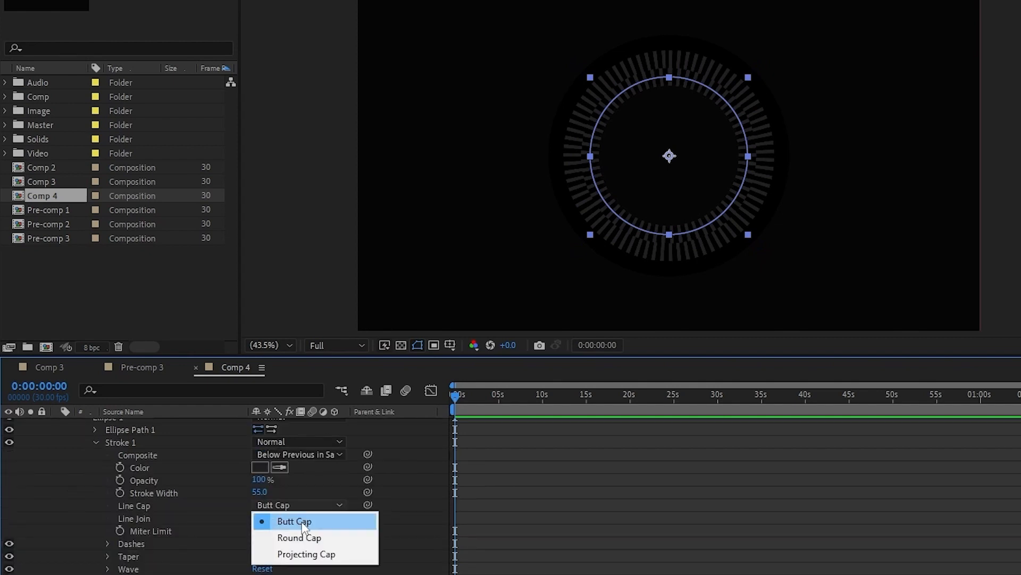
pyautogui.click(306, 537)
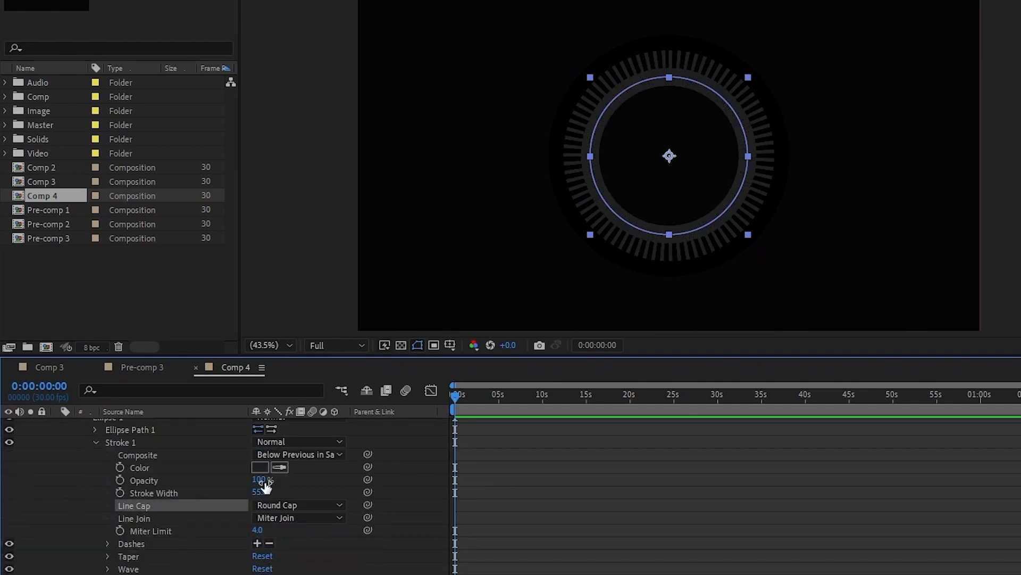
# Widen the gap between the round dashes on Shape Layer 4 and set its stroke width to 15 px
pyautogui.press('.')
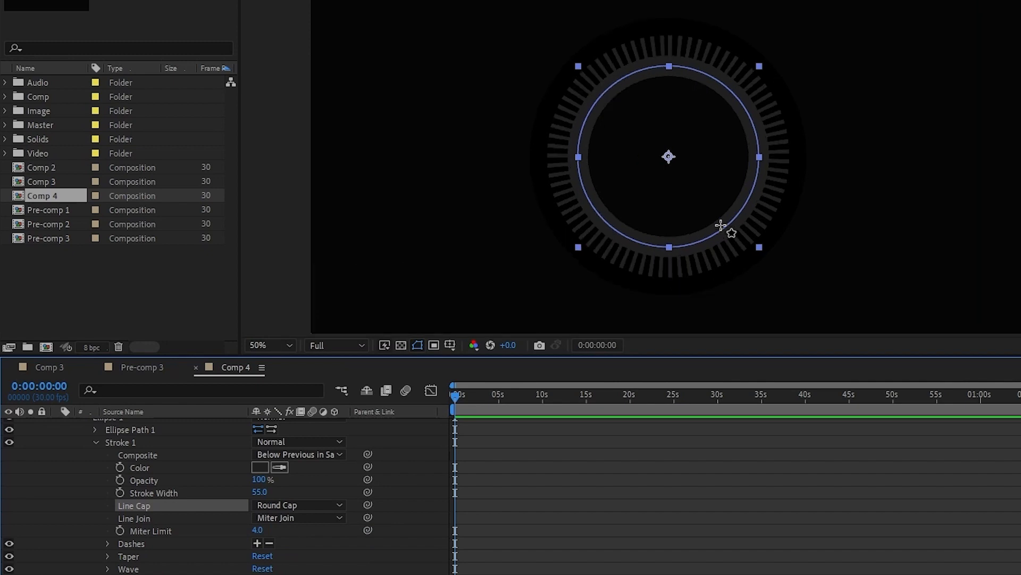
pyautogui.press('/')
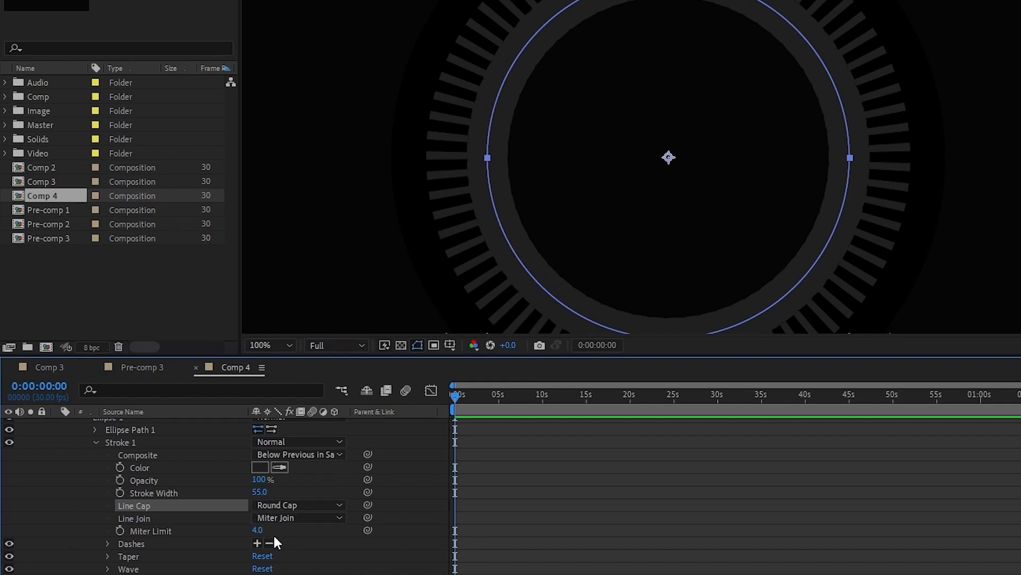
pyautogui.click(108, 543)
pyautogui.scroll(-1, 91, 521)
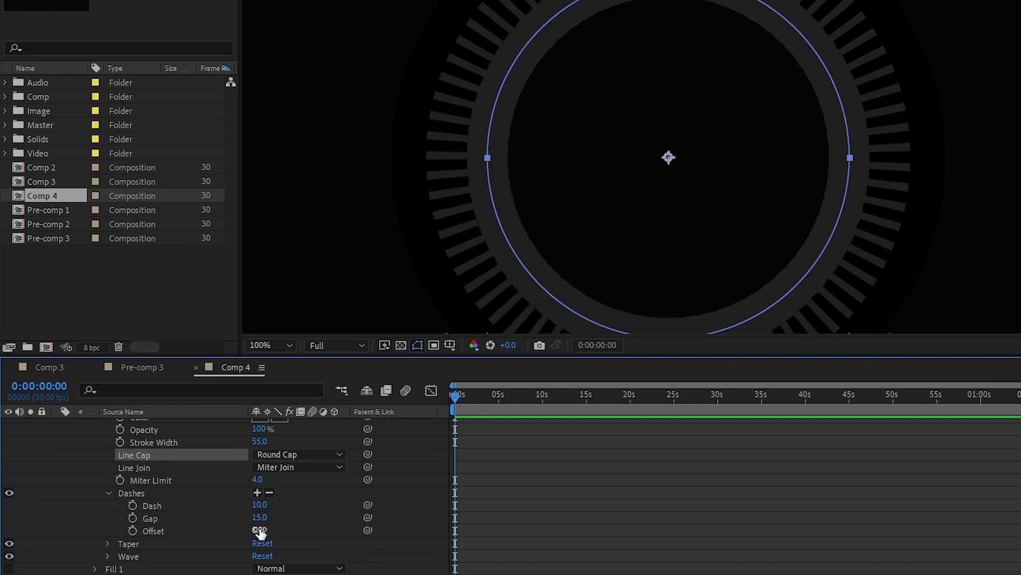
pyautogui.moveTo(259, 517)
pyautogui.mouseDown()
pyautogui.moveTo(296, 517)
pyautogui.moveTo(268, 517)
pyautogui.mouseUp()
pyautogui.scroll(-1, 548, 222)
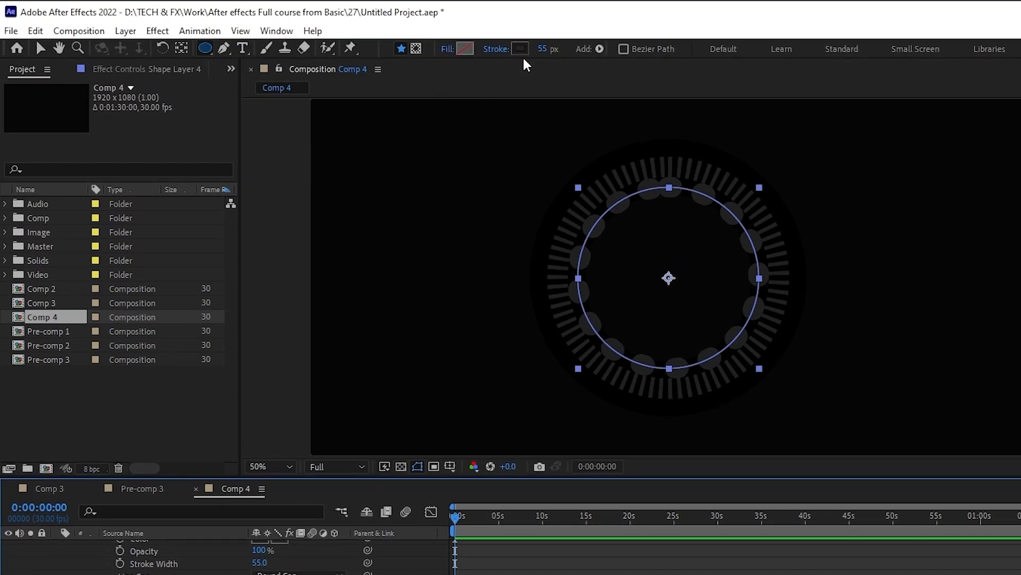
pyautogui.click(545, 49)
pyautogui.write('15')
pyautogui.press('Return')
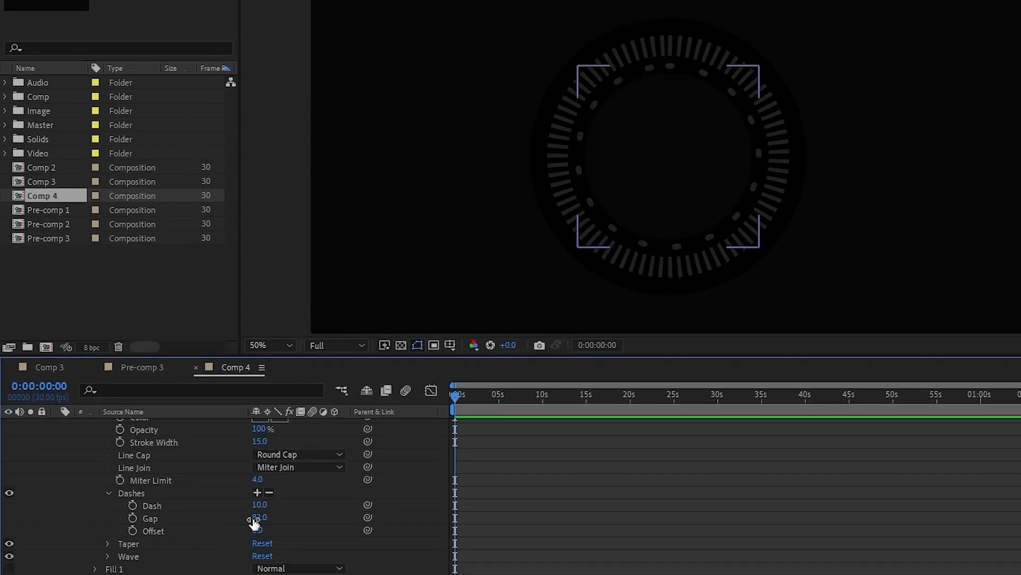
# Set Shape Layer 4's dash length to 0 and its gap to 48 to form a ring of small dots
pyautogui.moveTo(258, 505)
pyautogui.mouseDown()
pyautogui.moveTo(234, 507)
pyautogui.moveTo(255, 518)
pyautogui.mouseUp()
pyautogui.click(292, 506)
pyautogui.press('q')
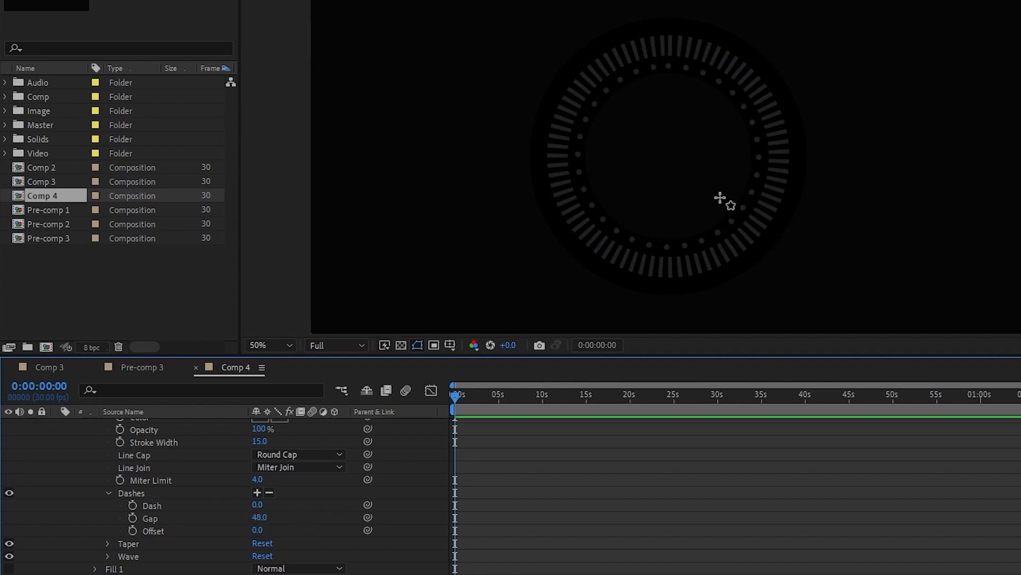
# Duplicate Shape Layer 4, the ring of small dots
pyautogui.press('q')
pyautogui.press('q')
pyautogui.press('v')
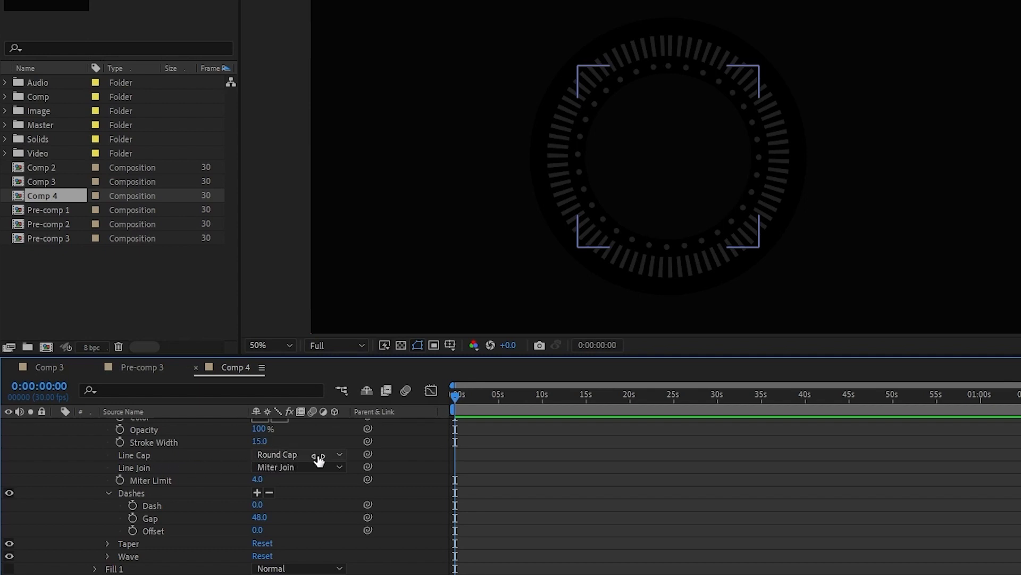
pyautogui.scroll(3, 201, 509)
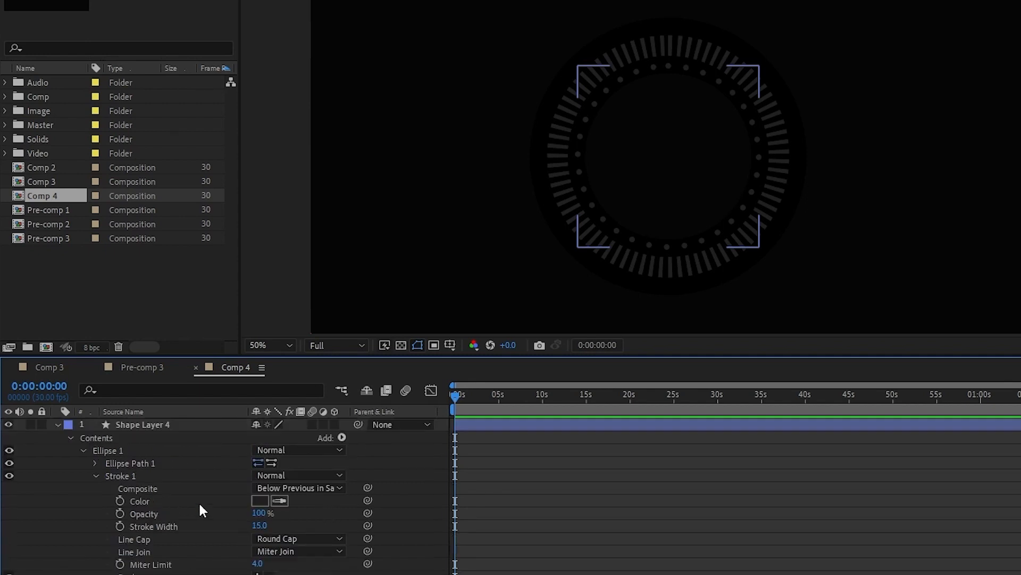
pyautogui.click(58, 424)
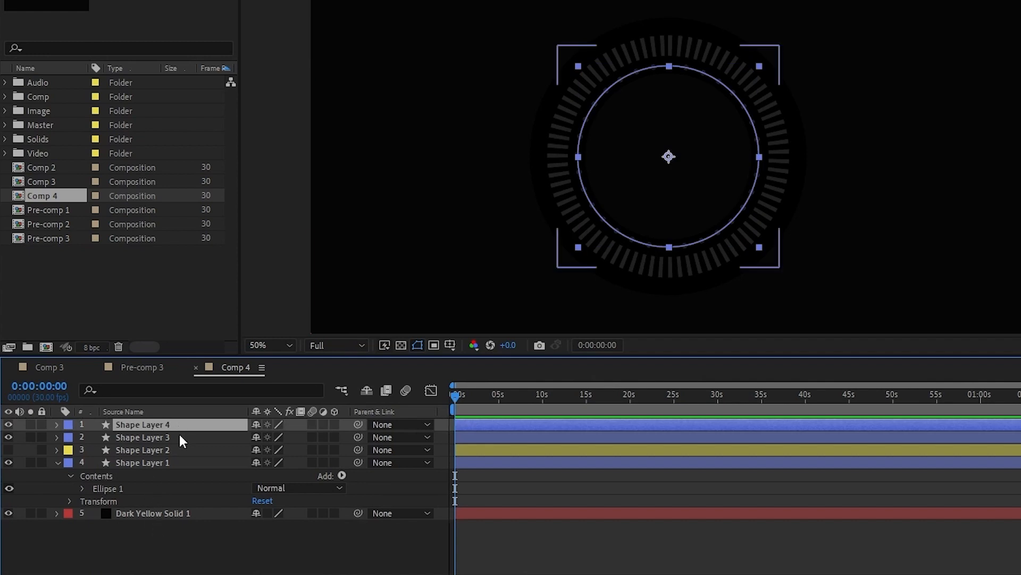
pyautogui.hotkey('ctrl', 'd')
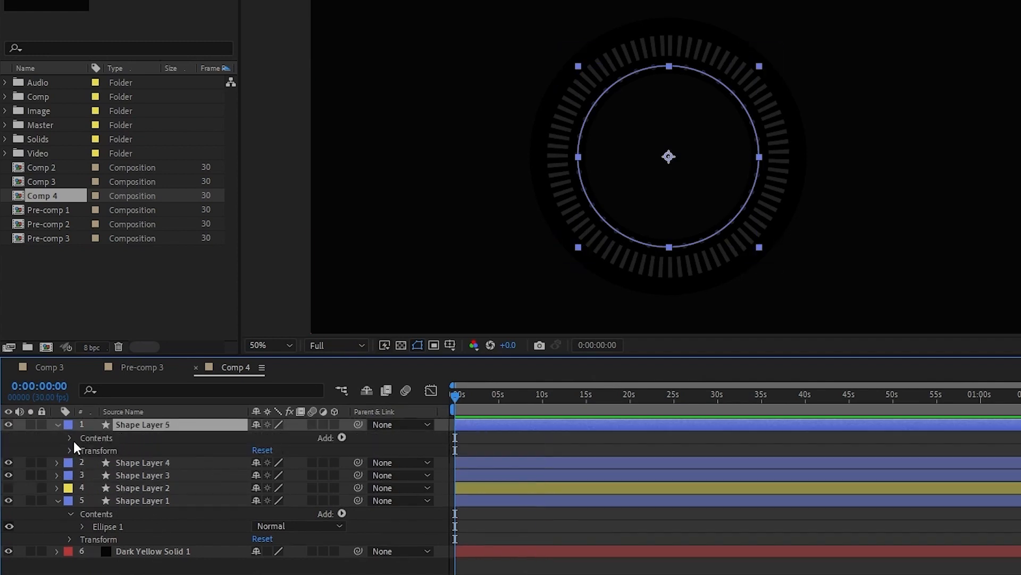
# Enlarge the duplicated dot ring's ellipse path to 694.1 × 694.1 so its dots surround the dashed ring
pyautogui.click(70, 438)
pyautogui.click(82, 450)
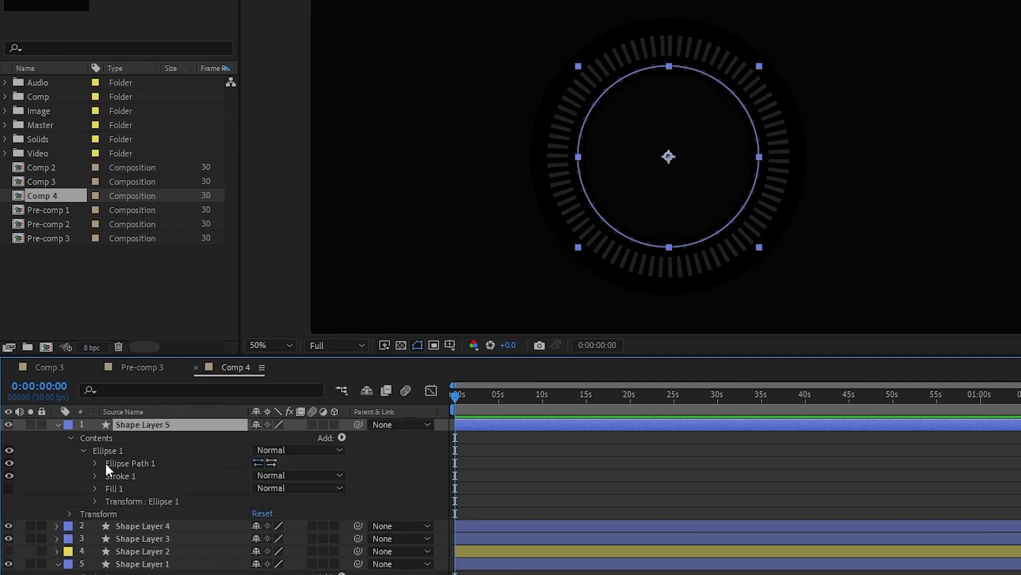
pyautogui.click(95, 462)
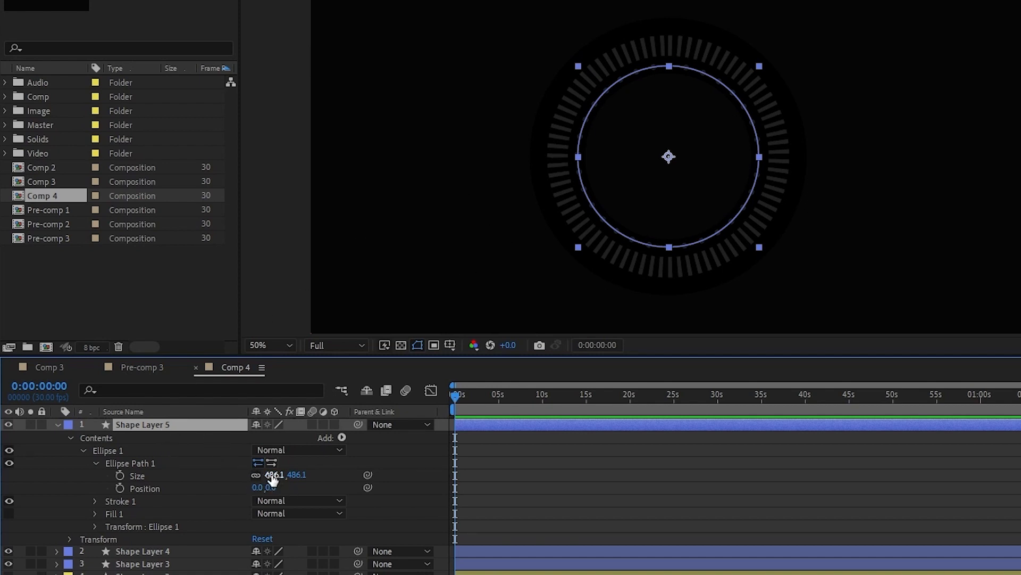
pyautogui.moveTo(273, 478); pyautogui.dragTo(416, 468)
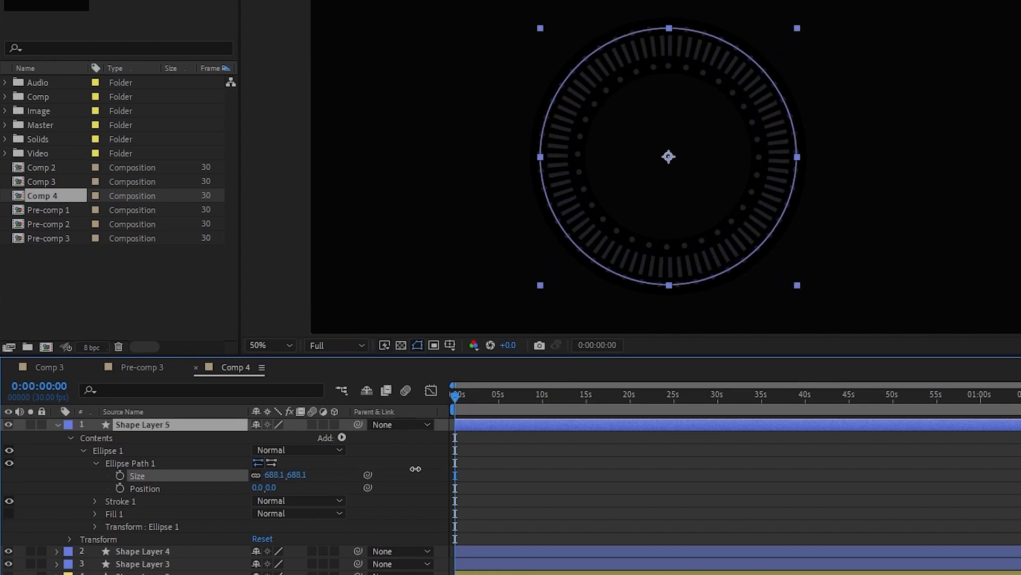
pyautogui.press('F2')
pyautogui.moveTo(269, 475); pyautogui.dragTo(272, 475)
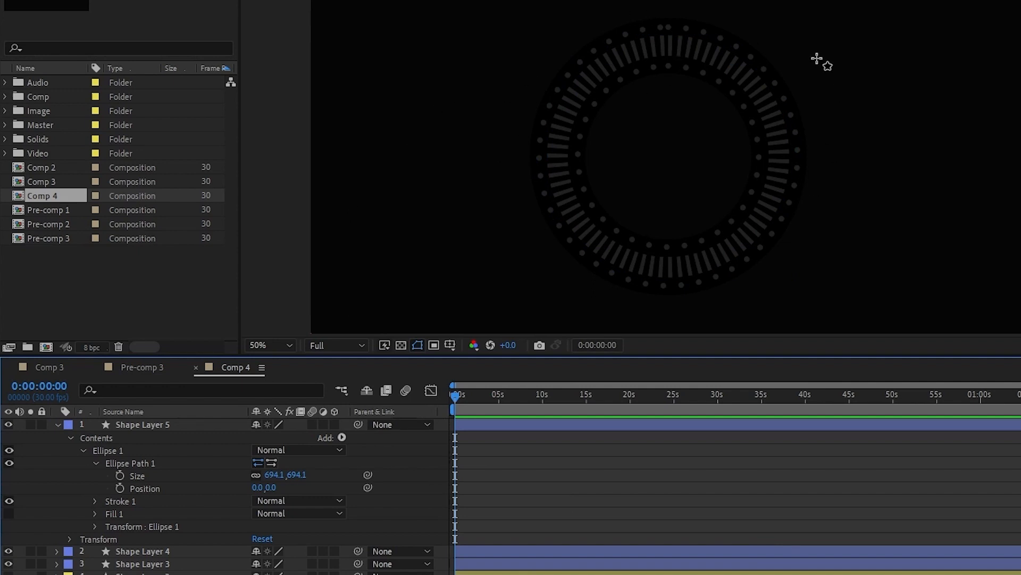
# Move the hidden Shape Layer 2 to the top of Comp 4's layer stack
pyautogui.click(58, 425)
pyautogui.click(101, 464)
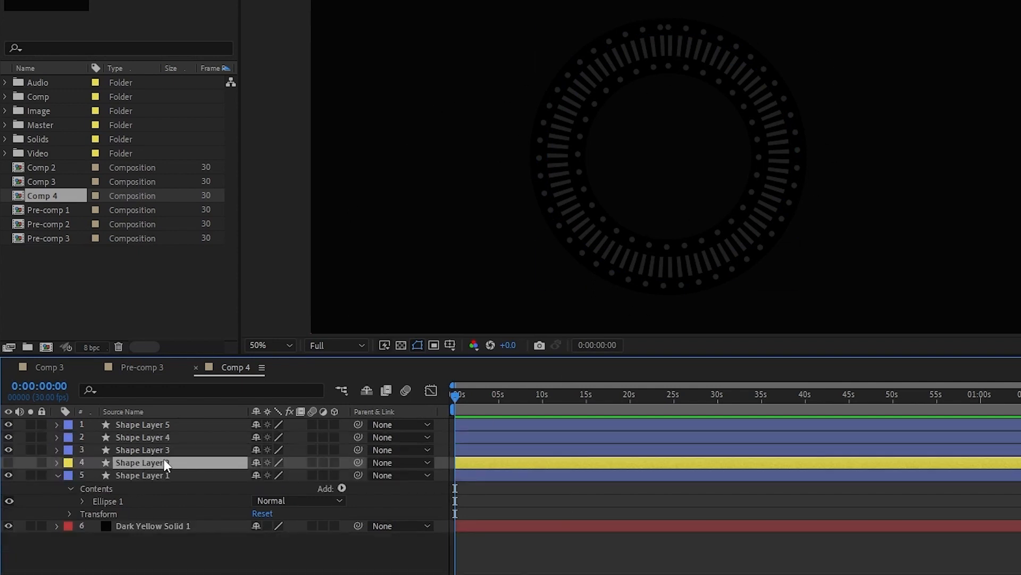
pyautogui.hotkey('ctrl', ']')
pyautogui.hotkey('ctrl', ']')
pyautogui.hotkey('ctrl', ']')
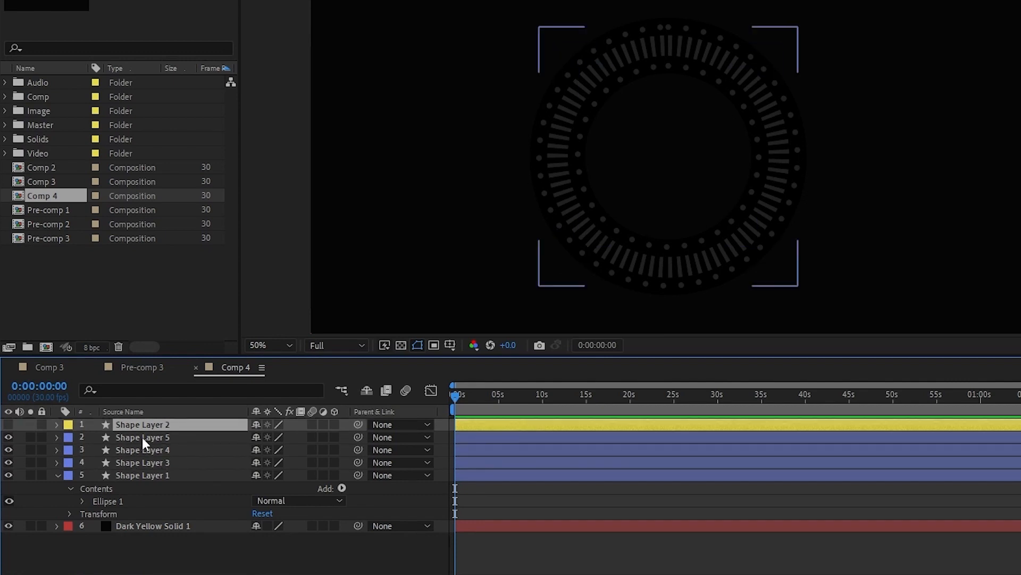
# Duplicate Shape Layers 1, 3, 4 and 5 and pre-compose the copies directly beneath Shape Layer 2
pyautogui.click(142, 437)
pyautogui.click(55, 476)
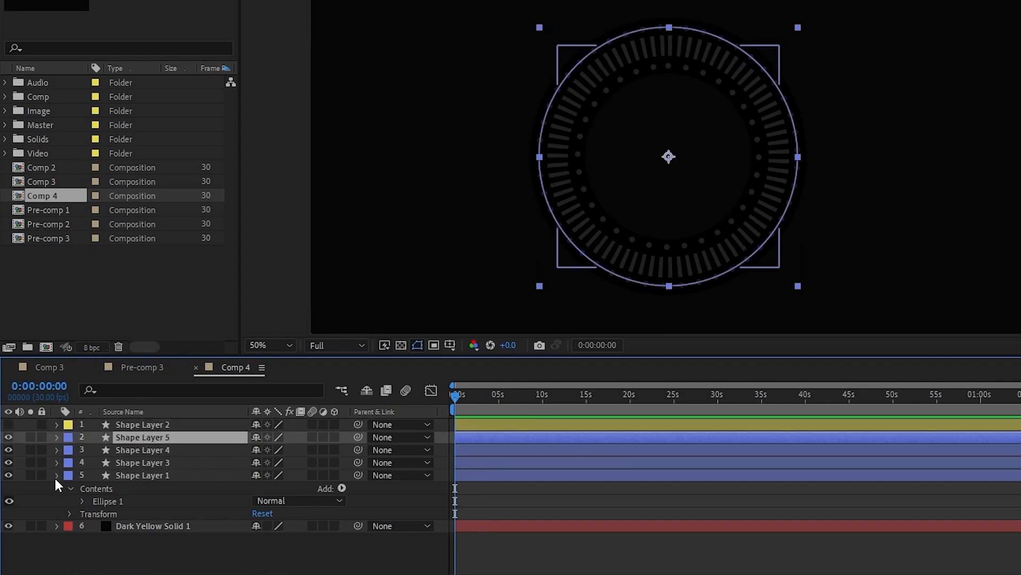
pyautogui.keyDown('shift'); pyautogui.click(152, 475); pyautogui.keyUp('shift')
pyautogui.hotkey('ctrl', 'd')
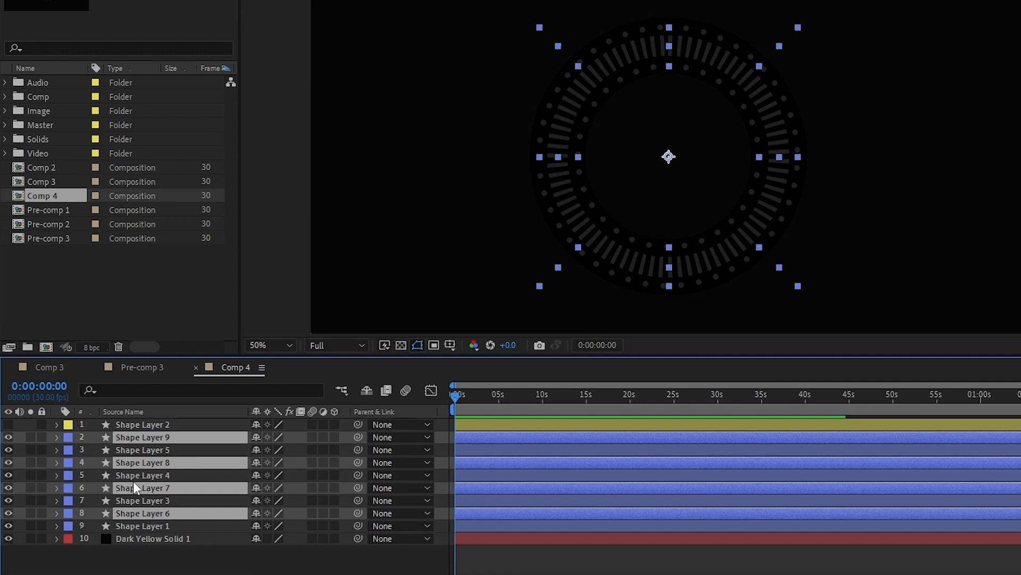
pyautogui.hotkey('ctrl', 'shift', ']')
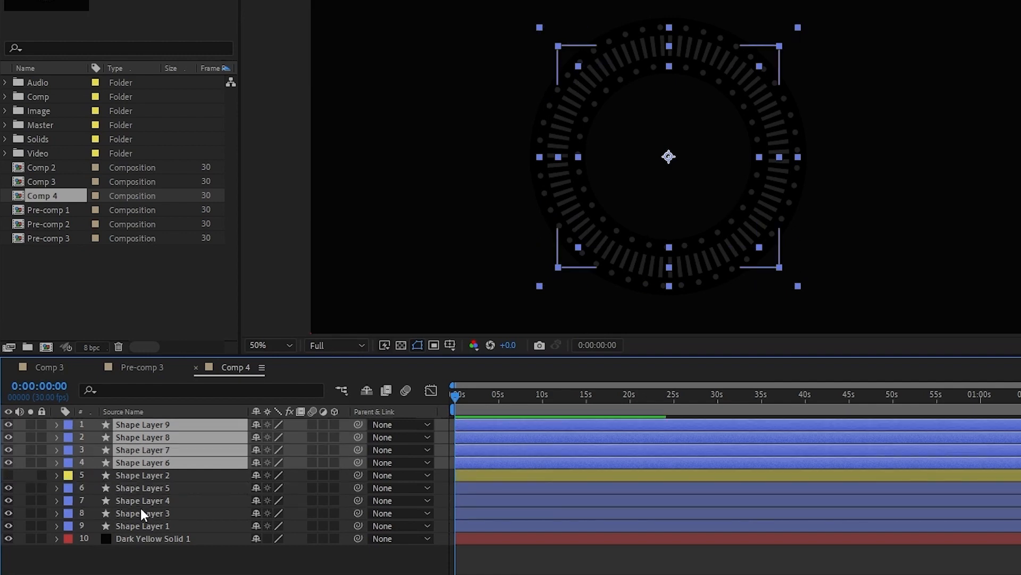
pyautogui.hotkey('ctrl', '[')
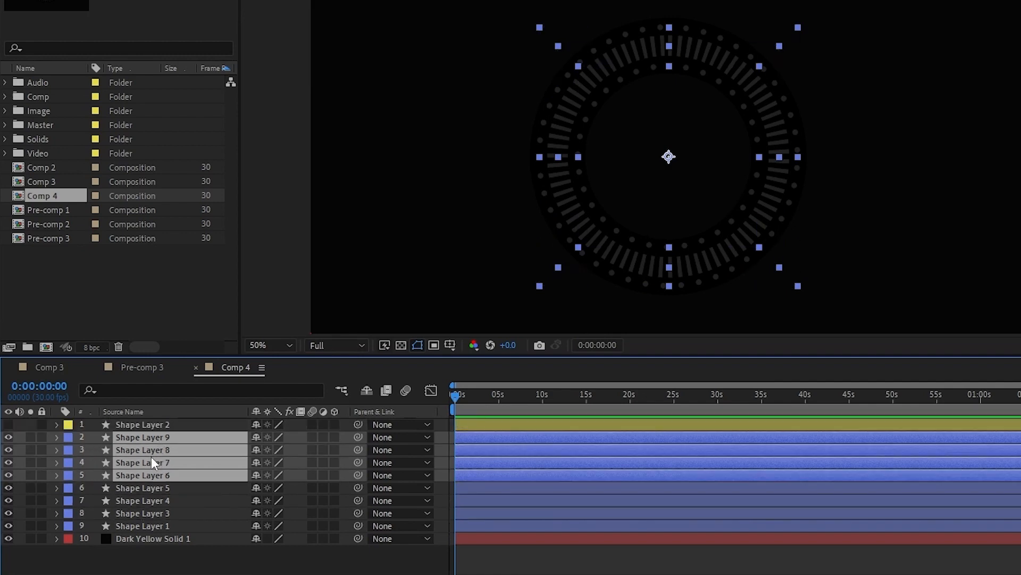
pyautogui.hotkey('ctrl', 'shift', 'c')
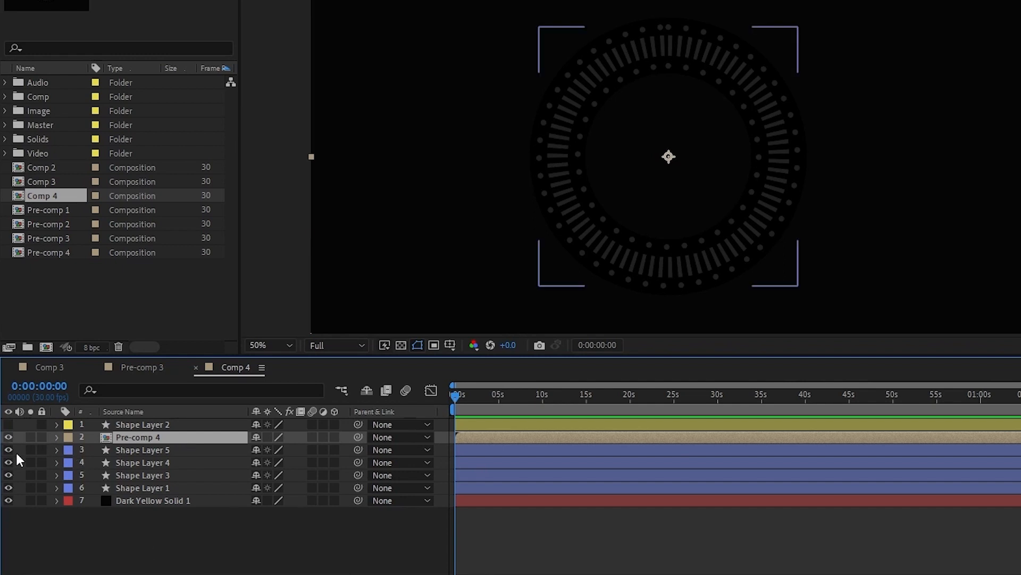
# Hide Shape Layers 1, 3, 4 and 5 to check the pre-composed rings on their own, and show them again
pyautogui.moveTo(8, 449); pyautogui.dragTo(8, 488)
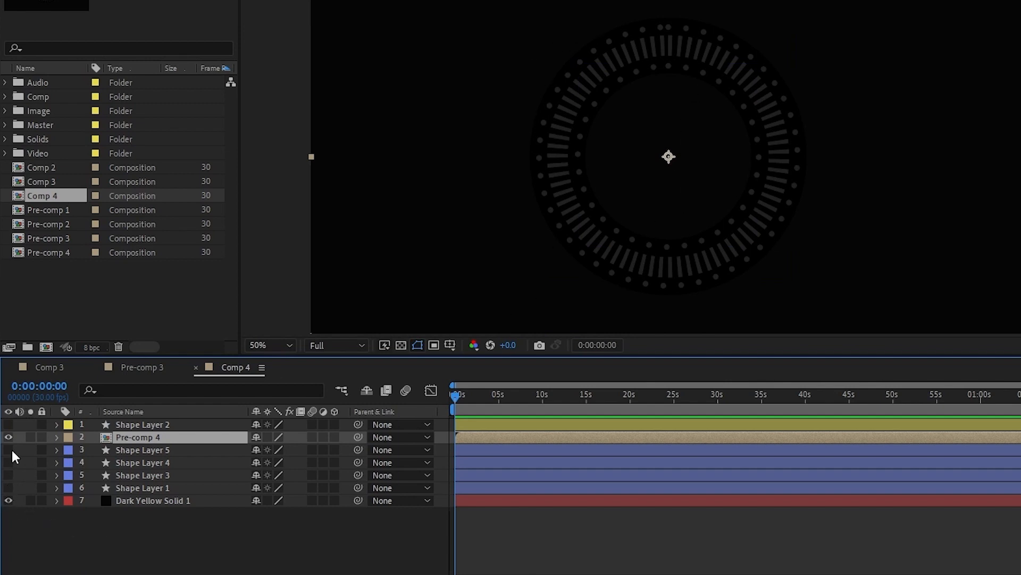
pyautogui.click(126, 453)
pyautogui.keyDown('shift'); pyautogui.click(135, 489); pyautogui.keyUp('shift')
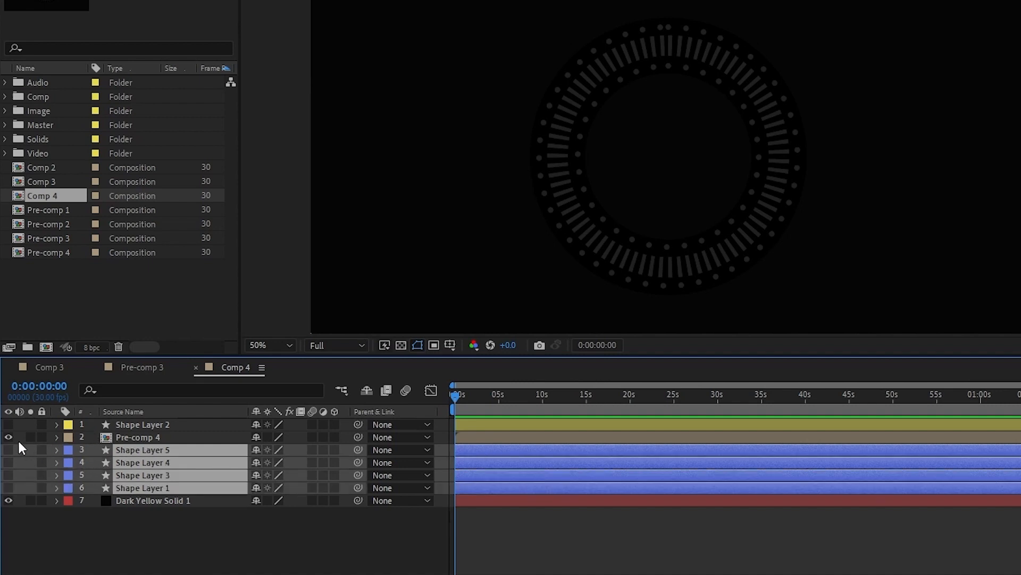
pyautogui.click(42, 542)
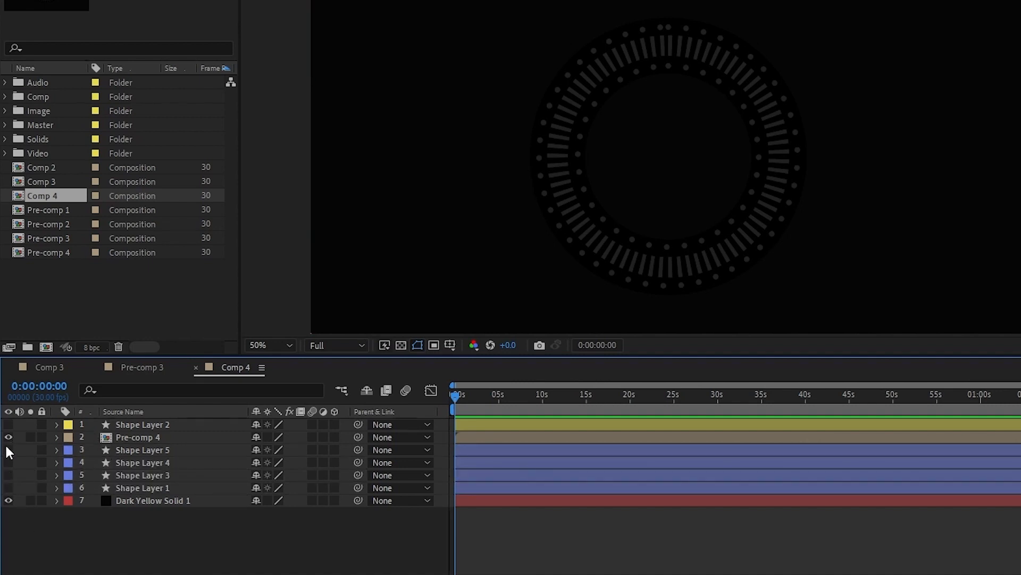
pyautogui.moveTo(8, 449); pyautogui.dragTo(5, 490)
pyautogui.click(9, 438)
# Open Pre-comp 4 and delete Shape Layer 6, the wide base ring
pyautogui.doubleClick(121, 437)
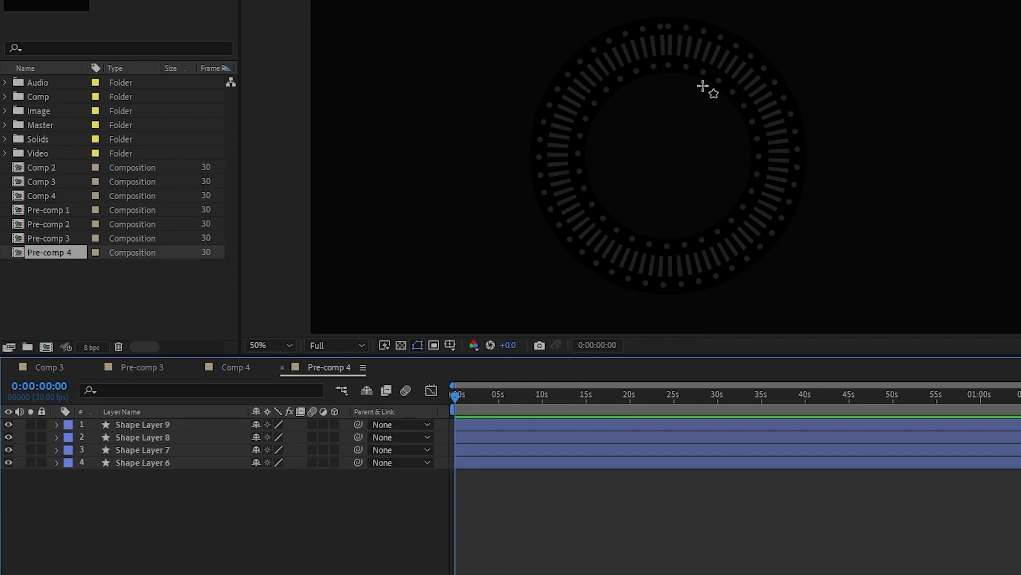
pyautogui.click(174, 463)
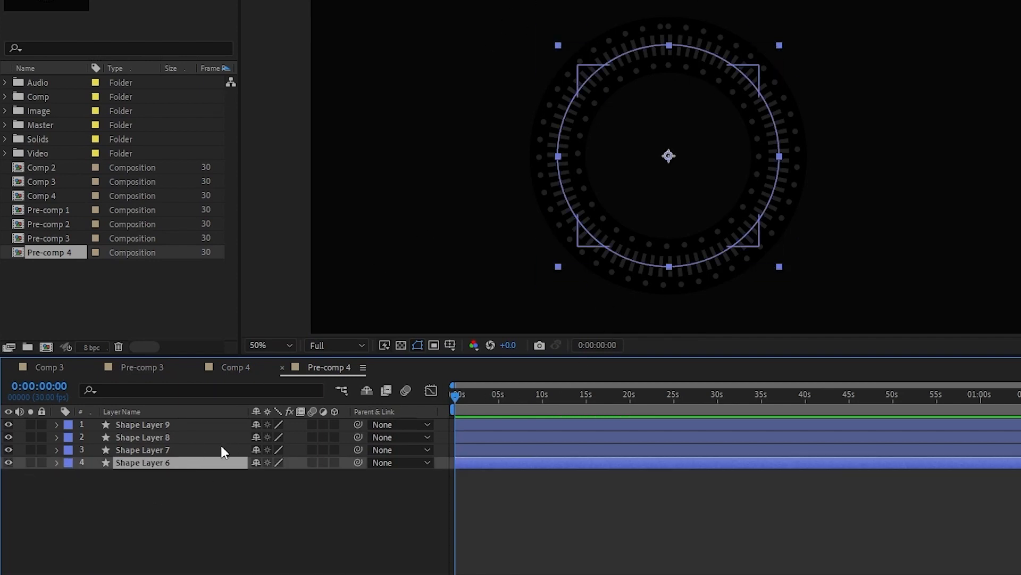
pyautogui.press('Delete')
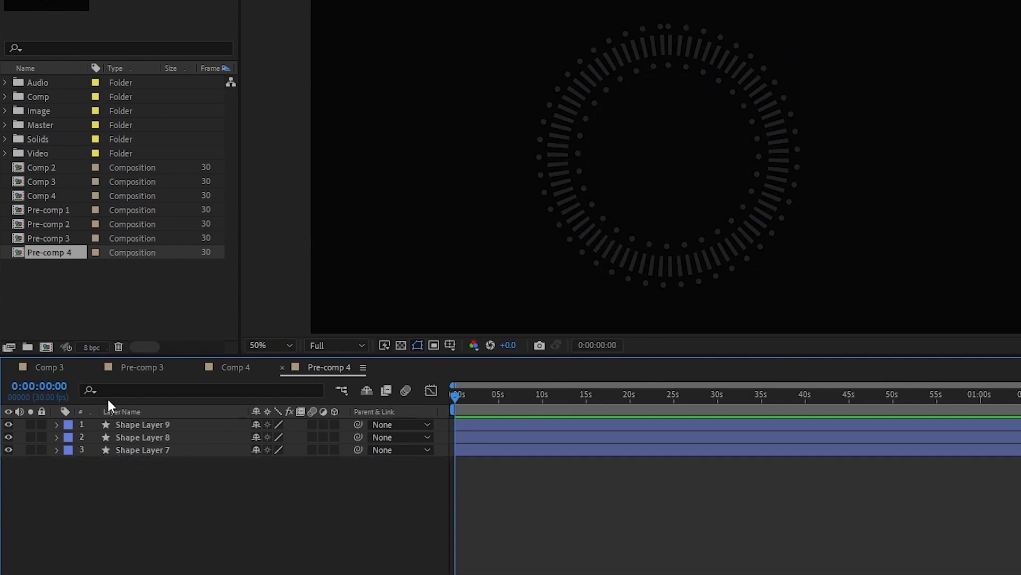
# Set the stroke color of Shape Layer 7, the dashed ring, to yellow by pasting the copied color code
pyautogui.click(137, 450)
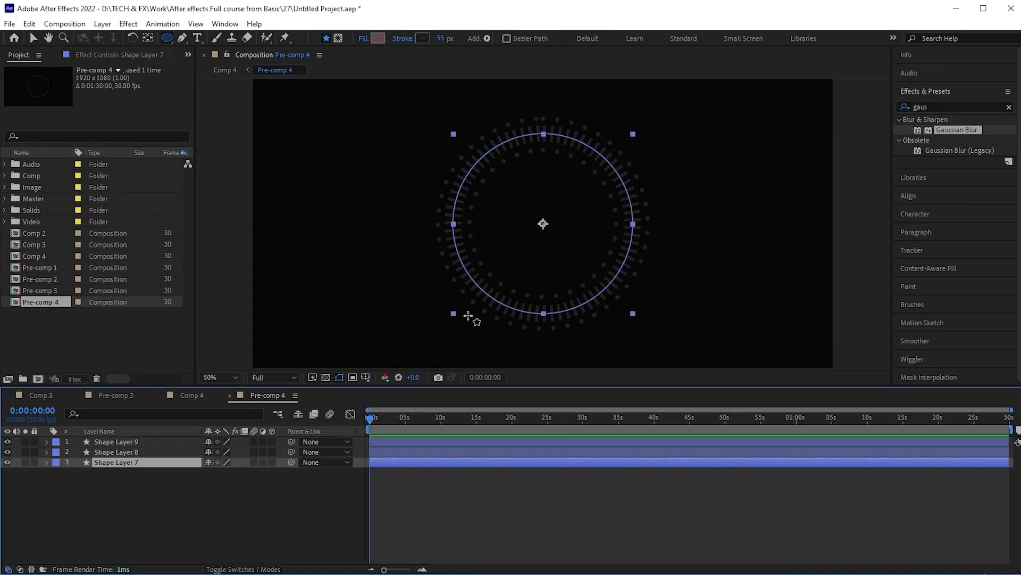
pyautogui.click(423, 38)
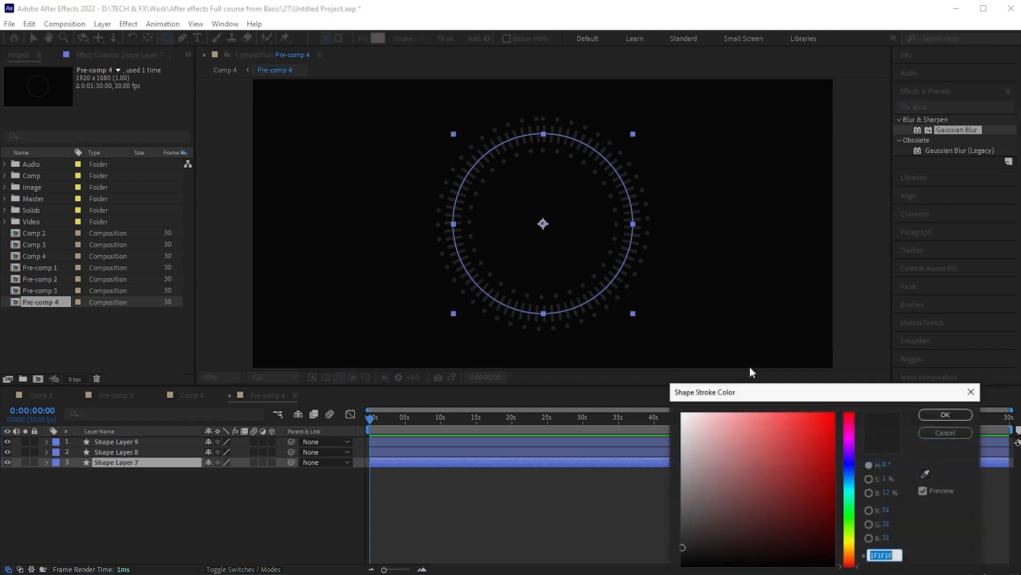
pyautogui.hotkey('ctrl', 'v')
pyautogui.click(939, 415)
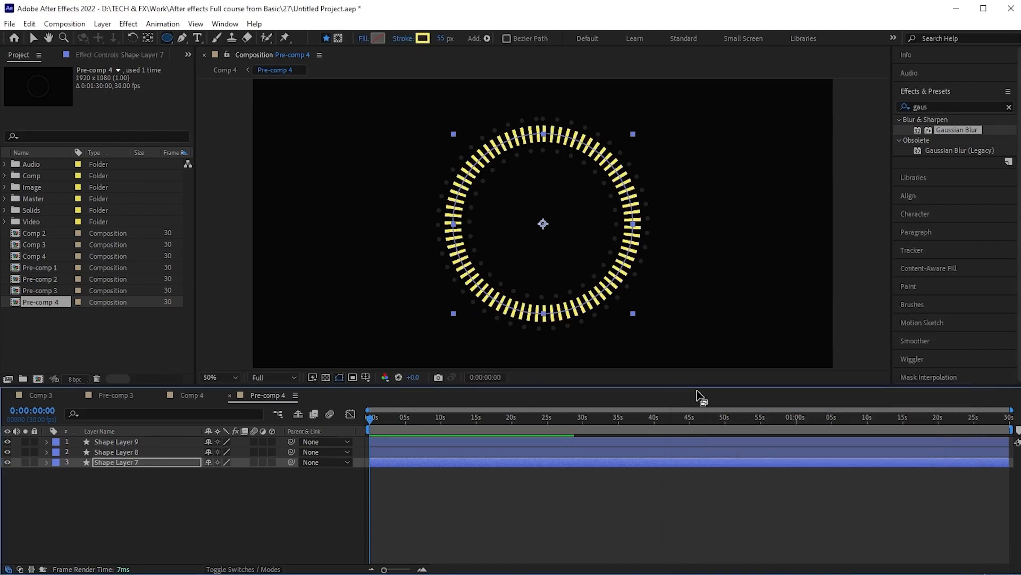
# Set the stroke color of Shape Layer 8, the inner dotted ring, to light blue
pyautogui.click(127, 451)
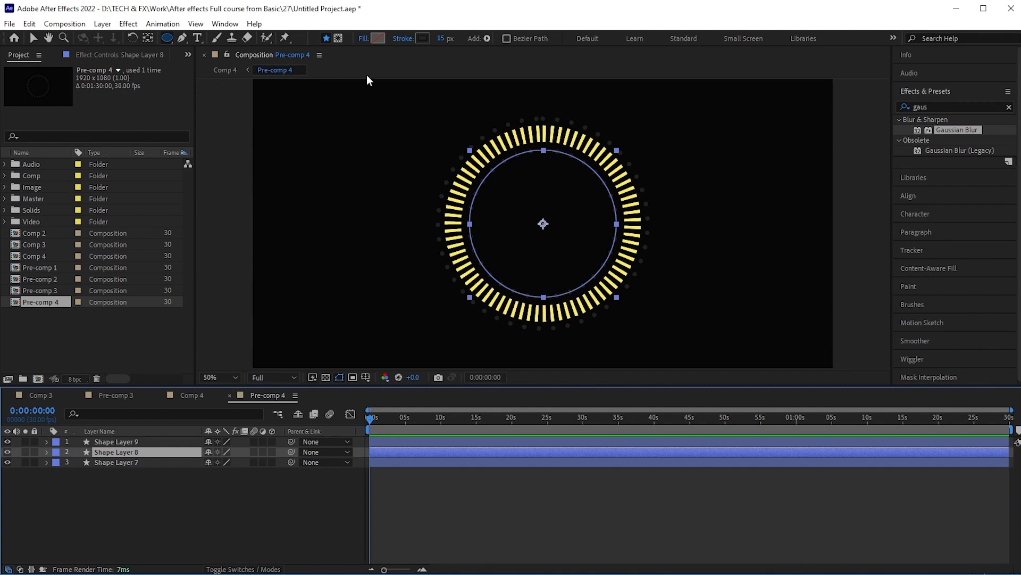
pyautogui.click(422, 38)
pyautogui.moveTo(775, 417); pyautogui.dragTo(768, 414)
pyautogui.press('Return')
# Match Shape Layer 9's stroke color to the inner dots by sampling their light blue, 61D2FC
pyautogui.click(148, 442)
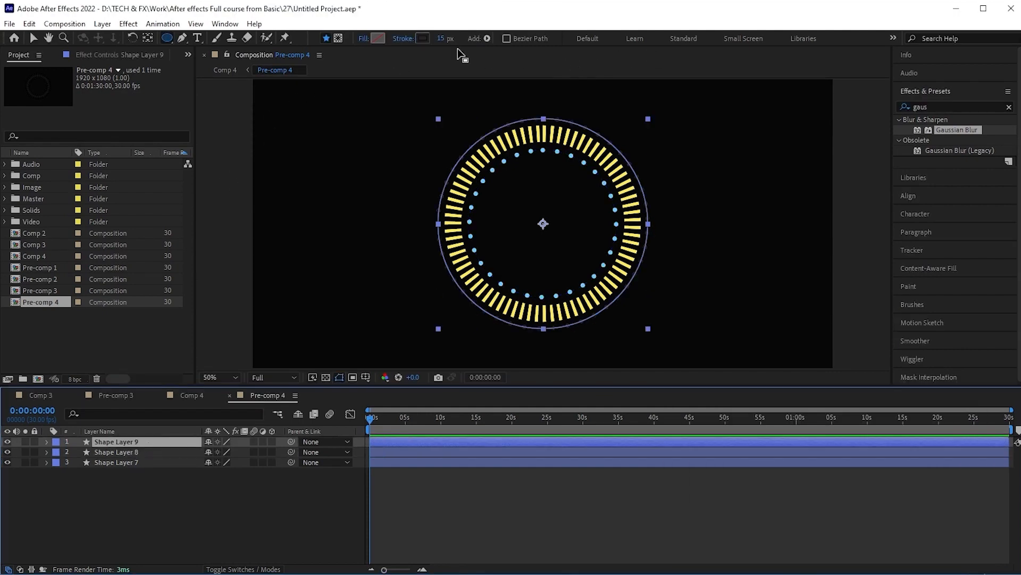
pyautogui.click(427, 42)
pyautogui.click(927, 476)
pyautogui.click(615, 224)
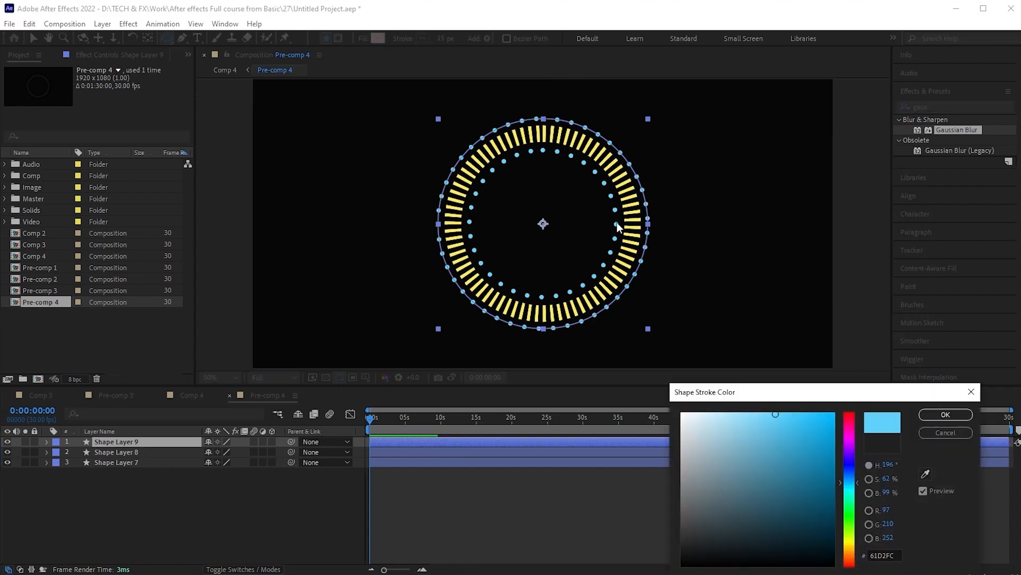
pyautogui.press('Return')
pyautogui.press('F2')
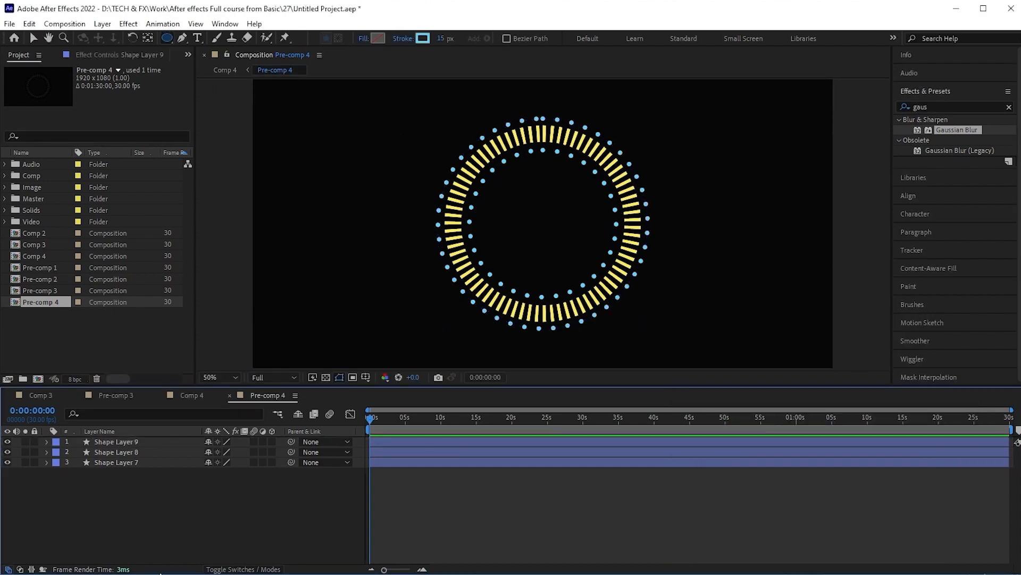
# Return to Comp 4 and change the background solid's color to dark gray 0D0D0D
pyautogui.click(187, 395)
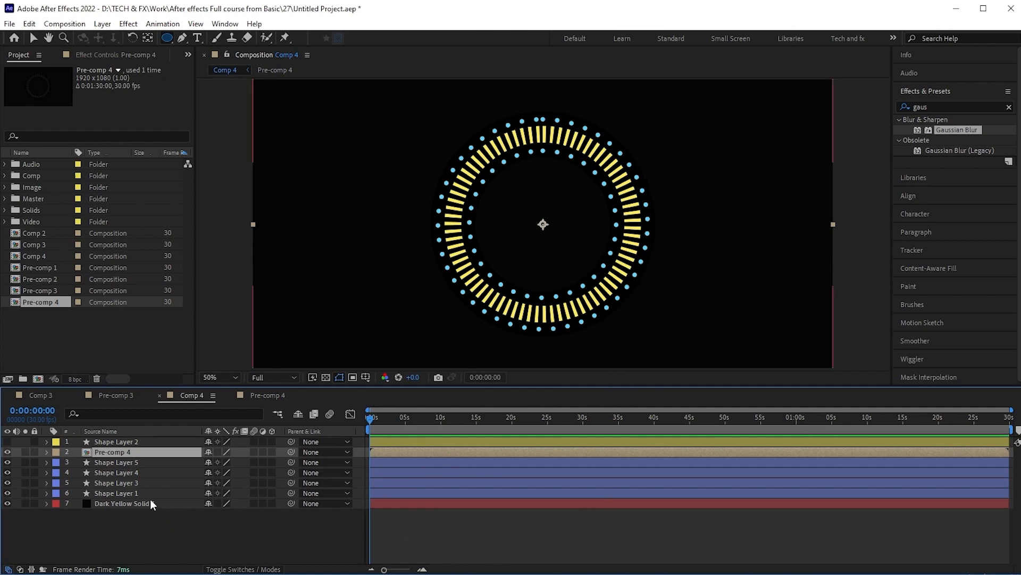
pyautogui.click(184, 504)
pyautogui.hotkey('ctrl', 'shift', 'y')
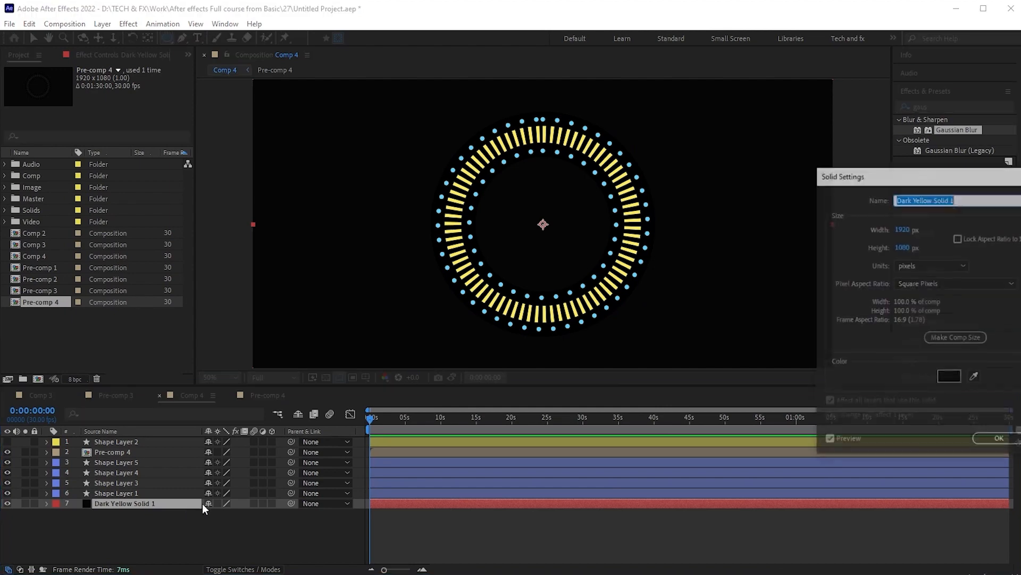
pyautogui.click(952, 377)
pyautogui.click(682, 556)
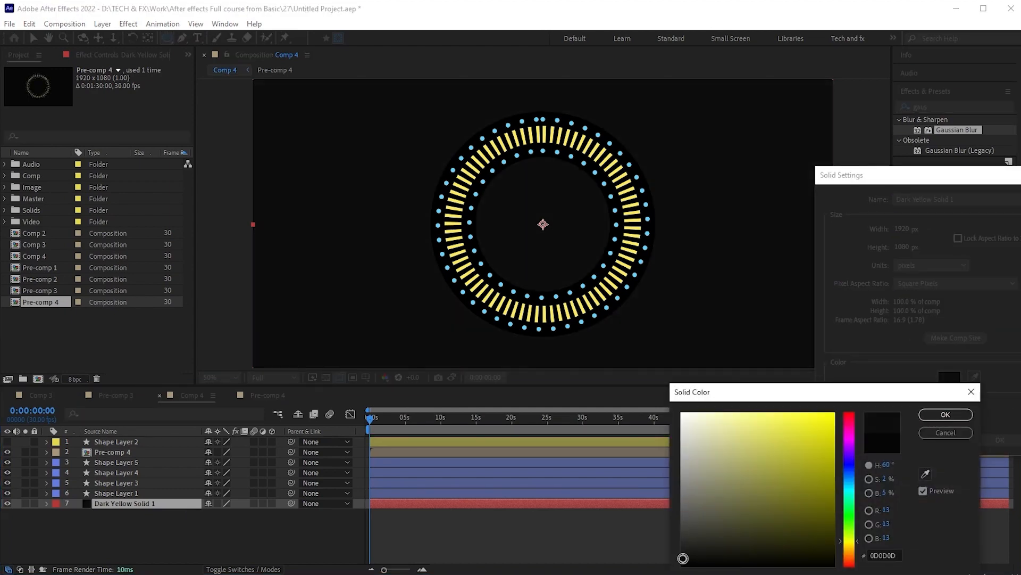
pyautogui.click(946, 415)
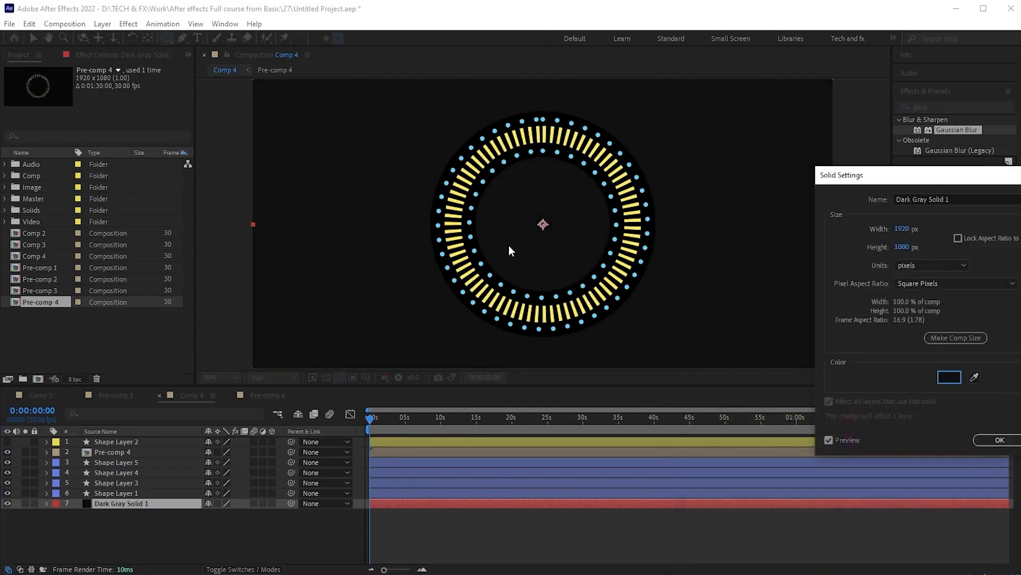
pyautogui.press('Return')
# Make Shape Layer 2, the 150 px ring, visible and change its stroke color from the color picker to light red
pyautogui.click(228, 378)
pyautogui.click(219, 390)
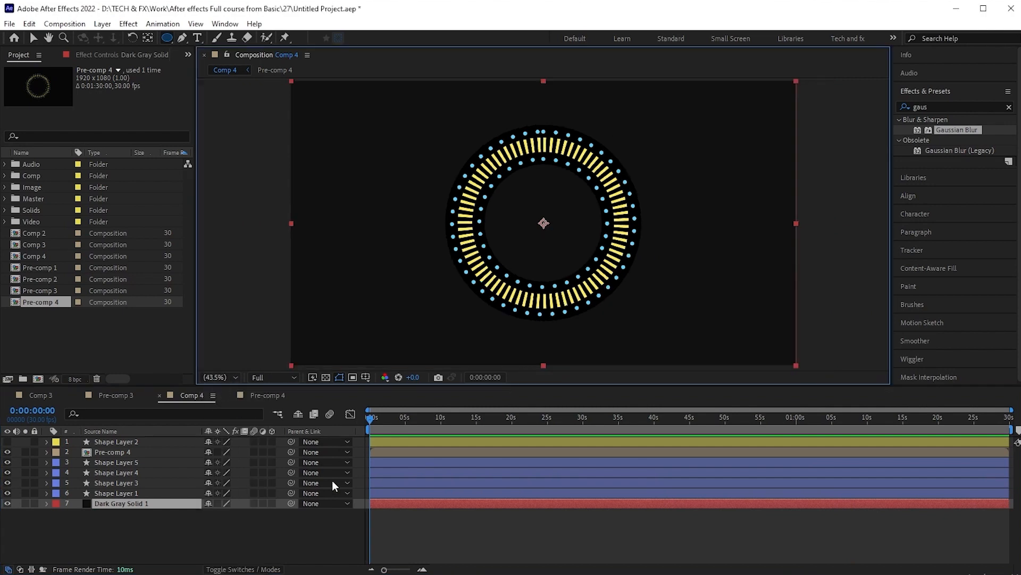
pyautogui.click(458, 541)
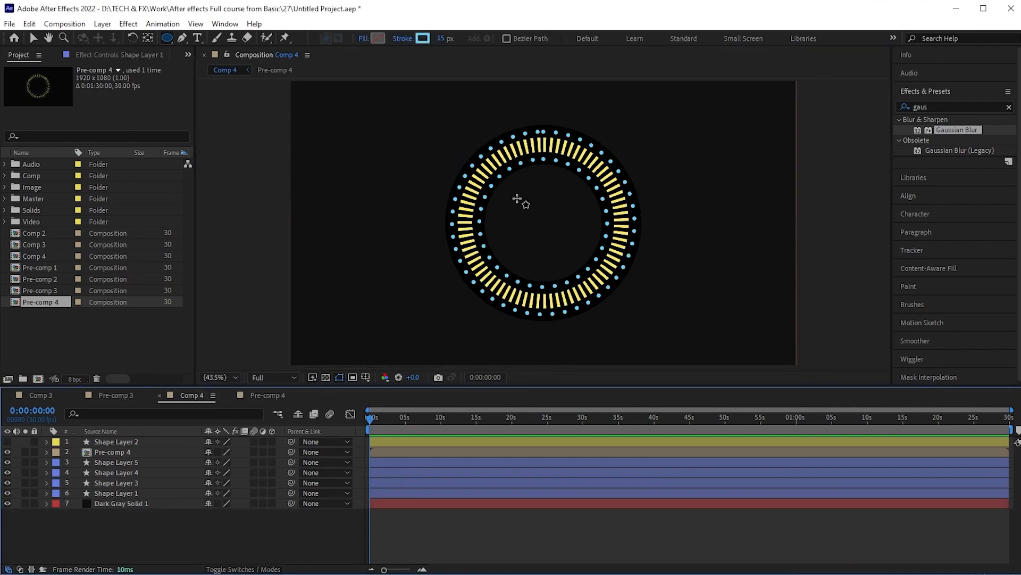
pyautogui.click(103, 494)
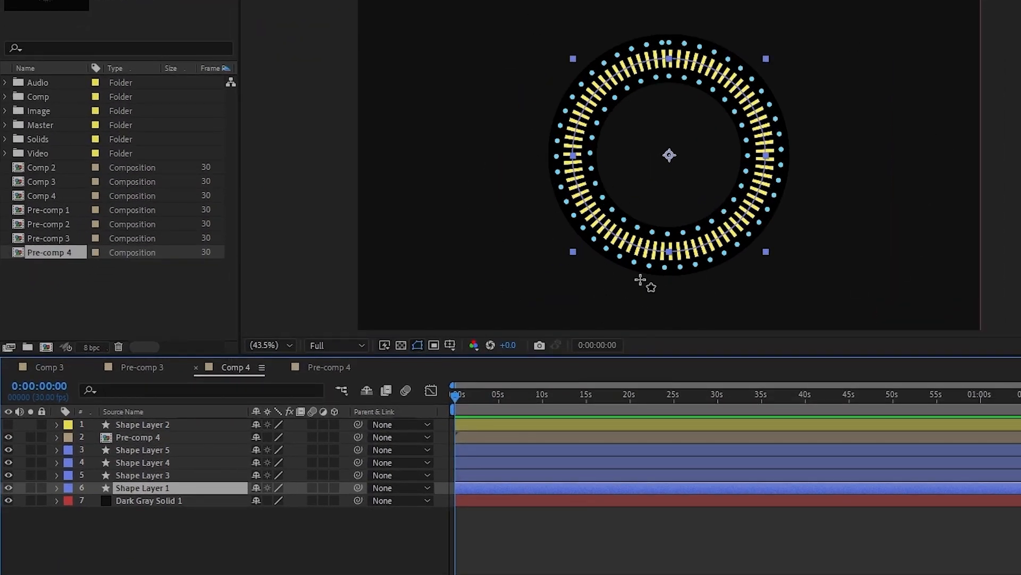
pyautogui.click(157, 424)
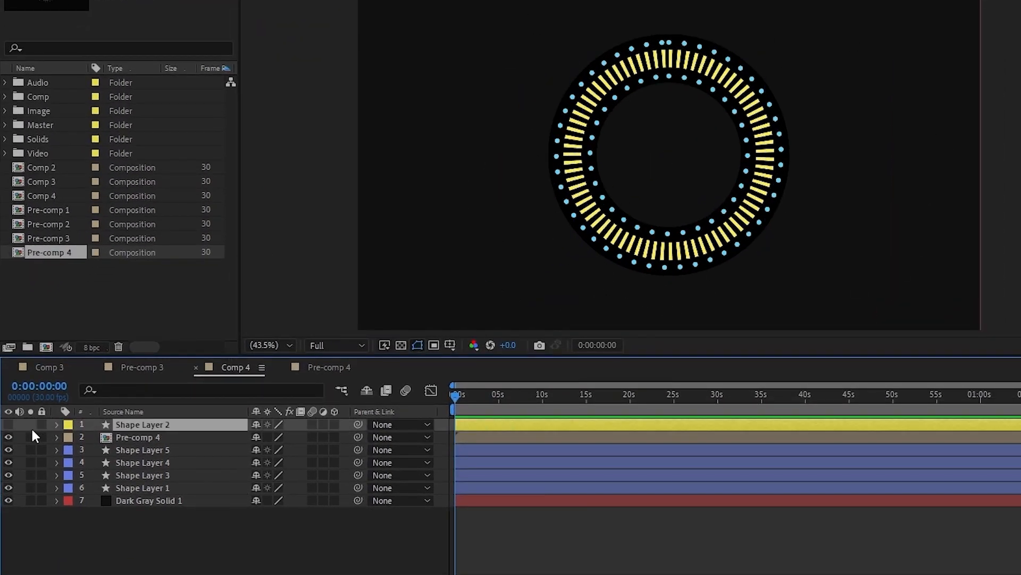
pyautogui.click(9, 424)
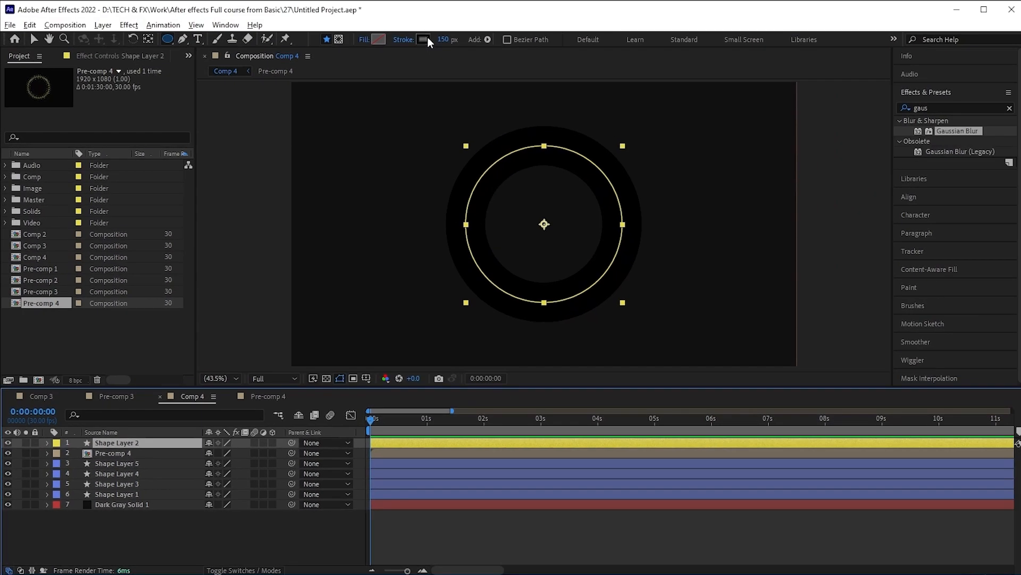
pyautogui.click(425, 39)
pyautogui.click(790, 415)
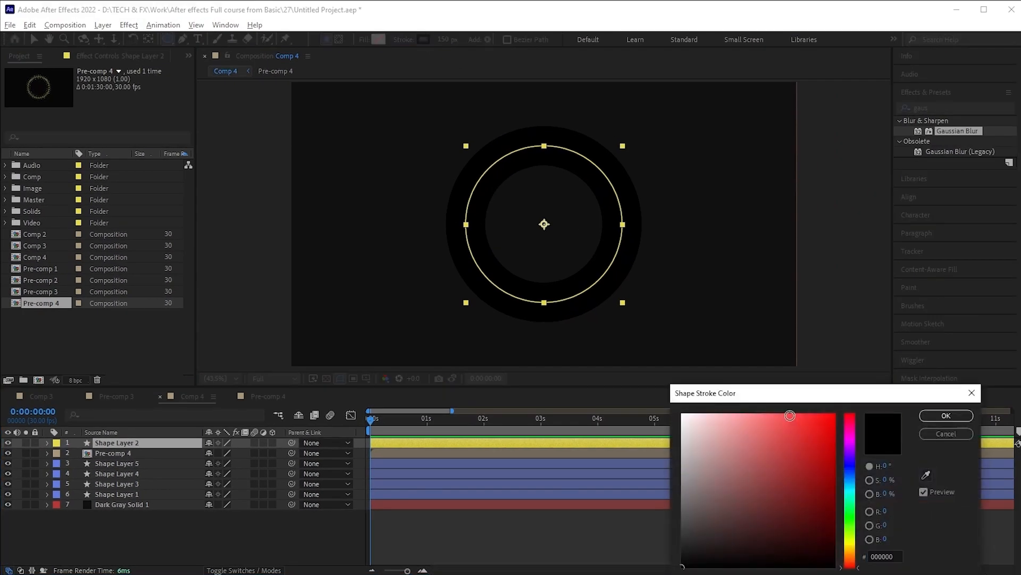
pyautogui.click(946, 416)
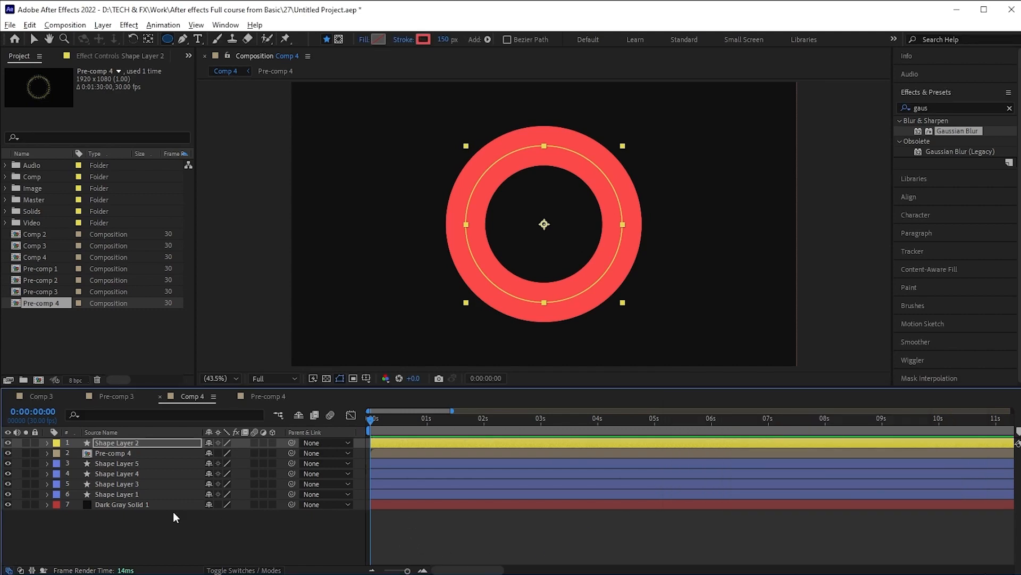
# Hide the Pre-comp 4 layer and add Trim Paths to the contents of Shape Layer 2
pyautogui.click(47, 442)
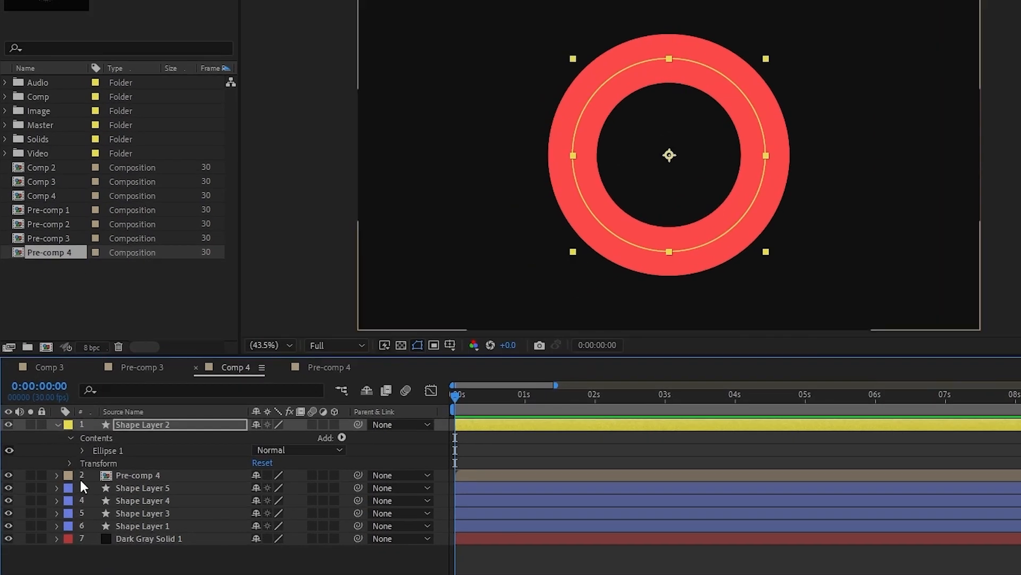
pyautogui.click(134, 477)
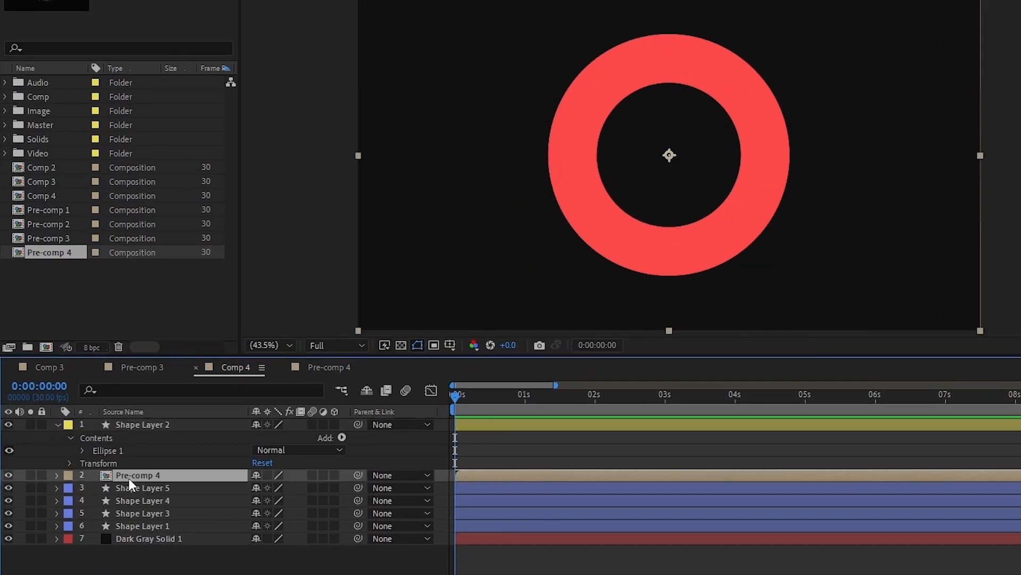
pyautogui.click(8, 474)
pyautogui.click(101, 439)
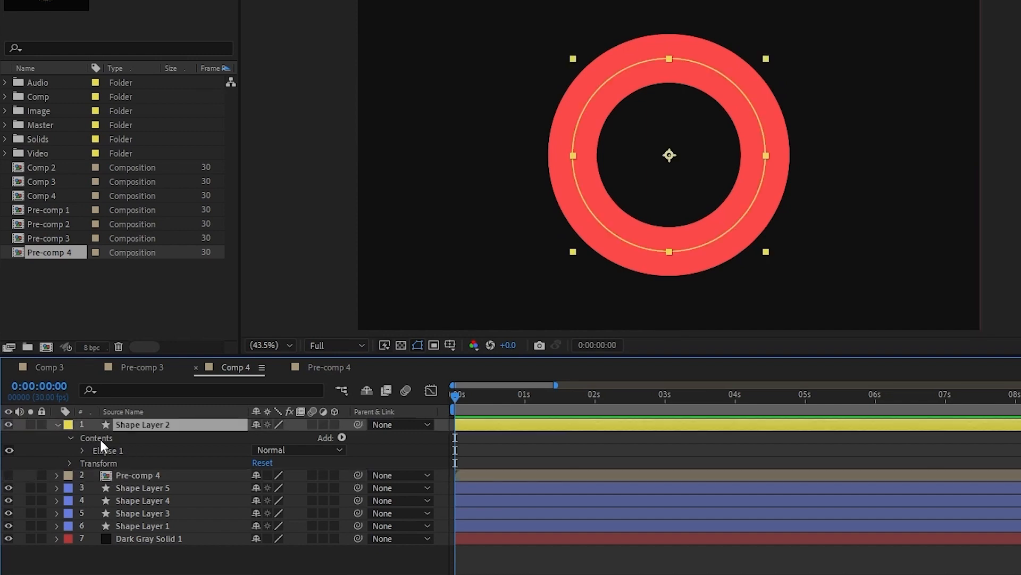
pyautogui.click(343, 437)
pyautogui.click(381, 355)
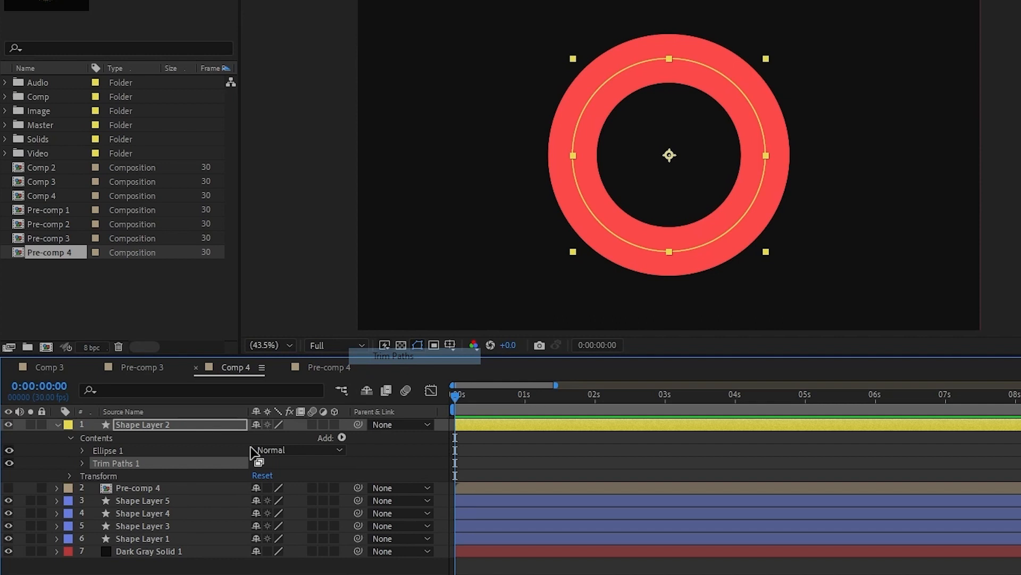
# Animate Shape Layer 2's Trim Paths End from 0% at the start to 100% at 3 seconds, and preview it
pyautogui.click(83, 462)
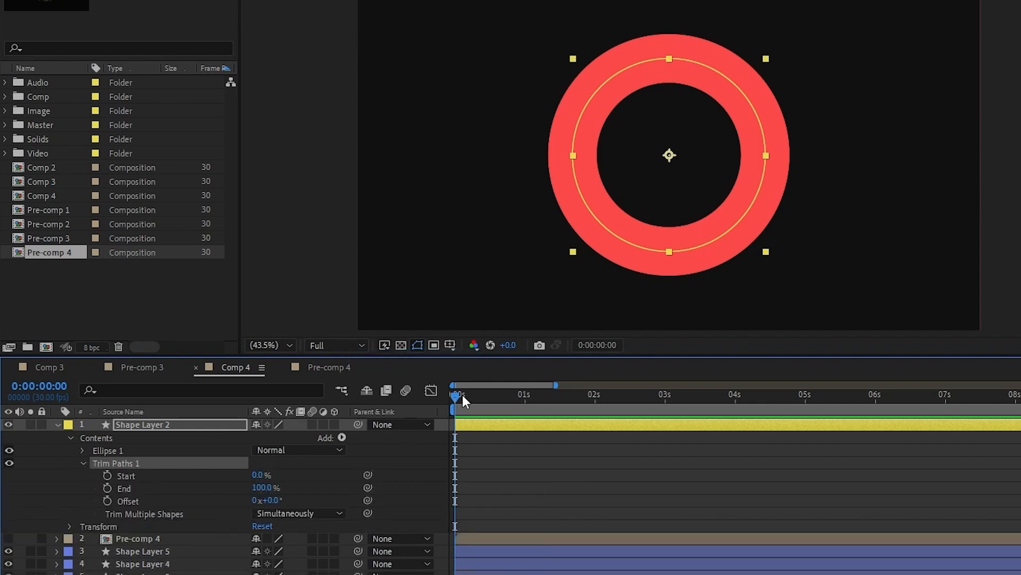
pyautogui.click(107, 488)
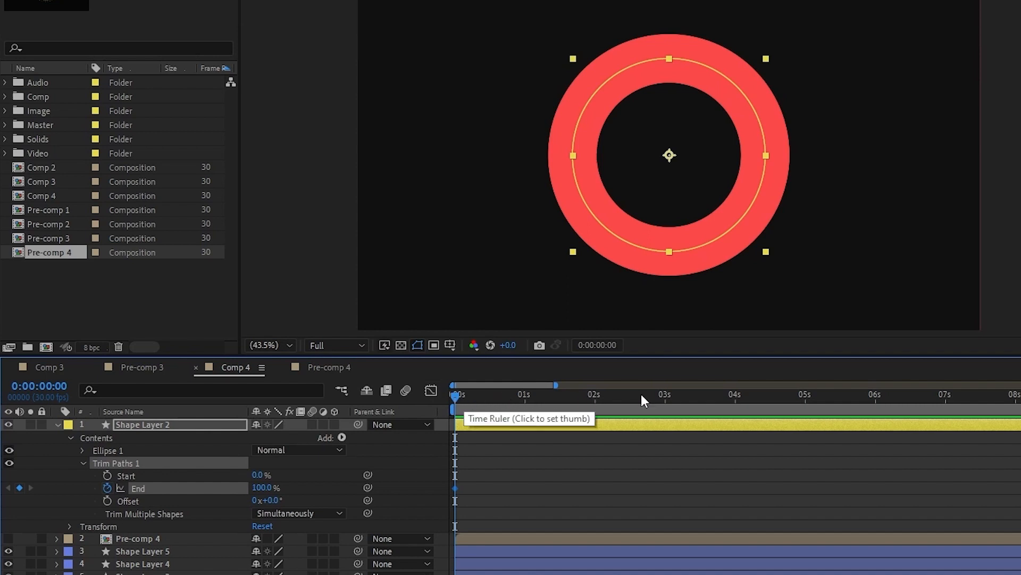
pyautogui.click(666, 397)
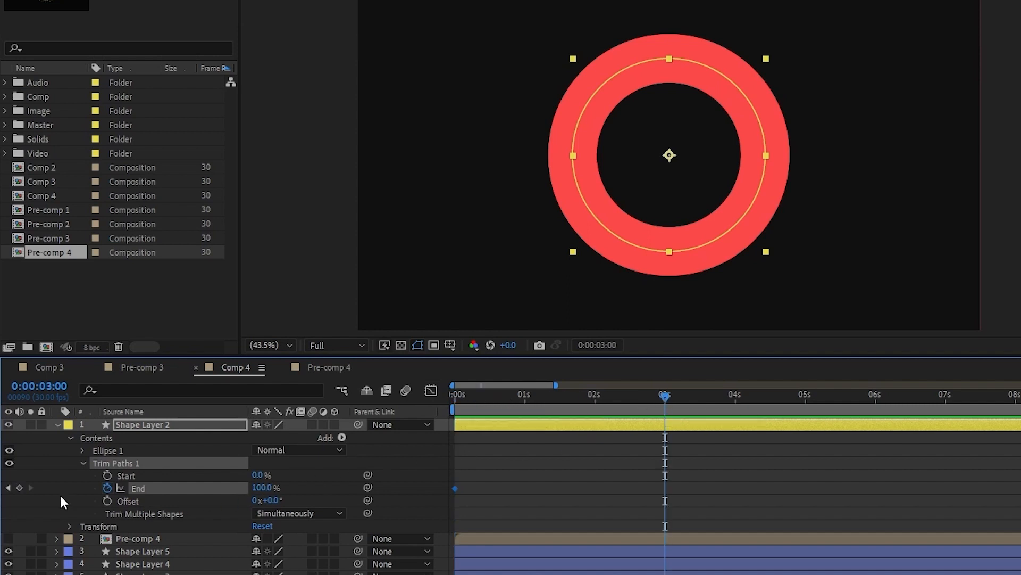
pyautogui.click(19, 487)
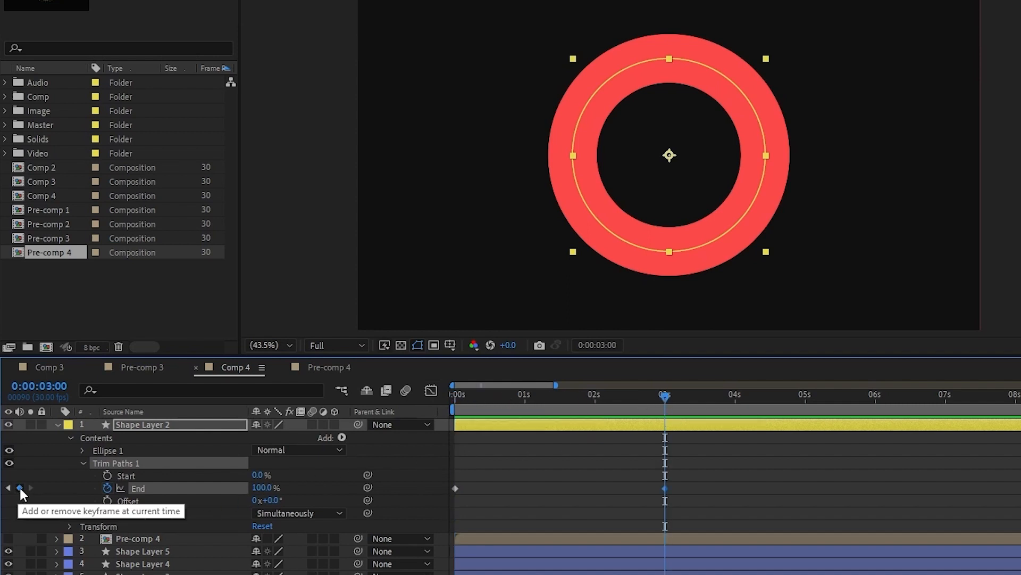
pyautogui.press('Home')
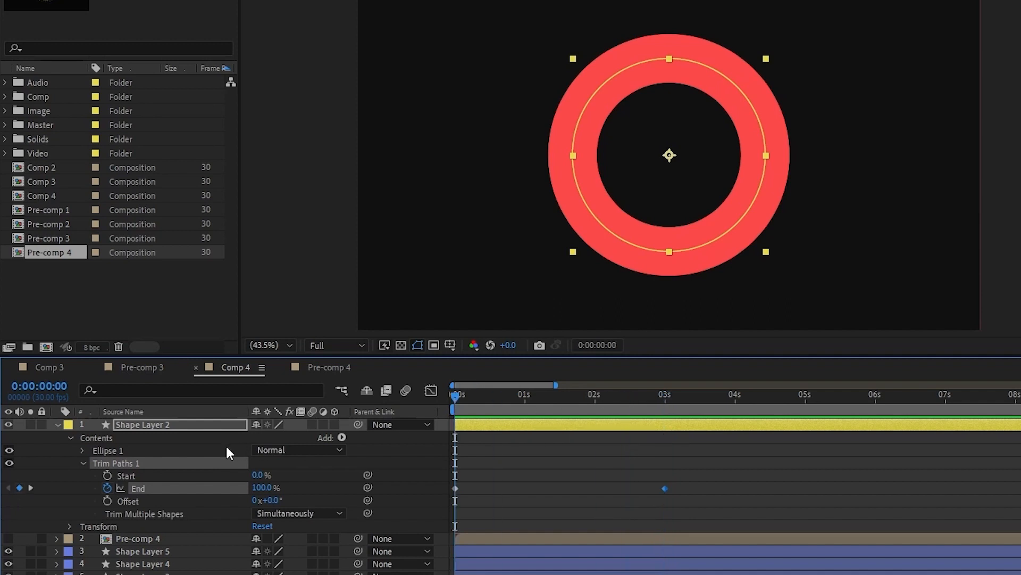
pyautogui.click(263, 488)
pyautogui.write('0')
pyautogui.press('Return')
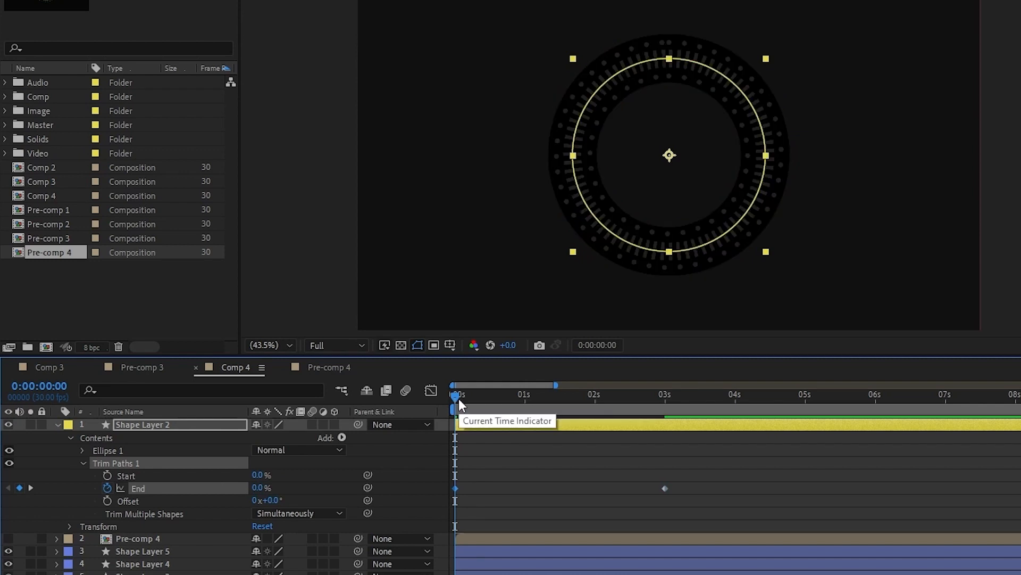
pyautogui.press('space')
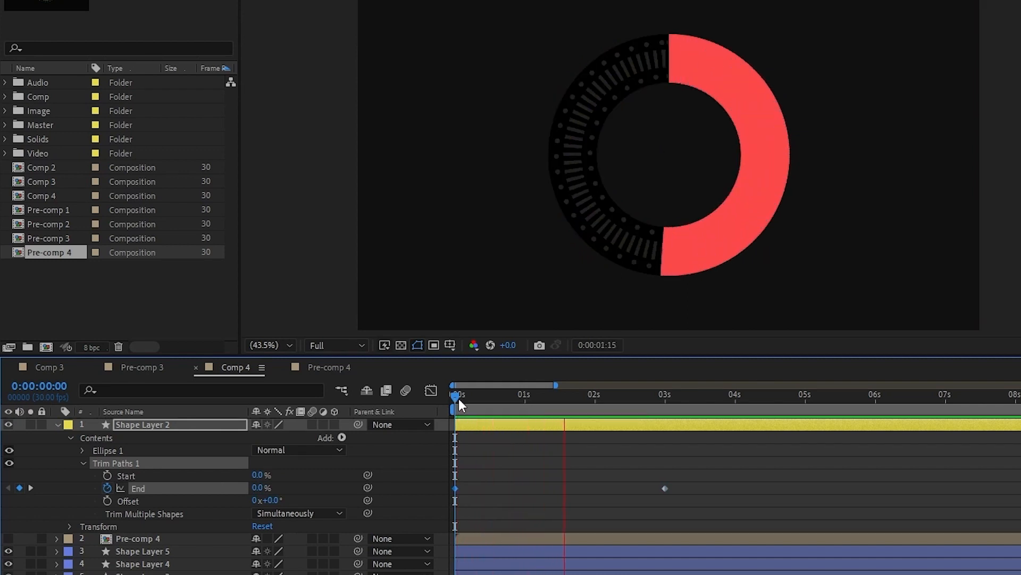
pyautogui.press('space')
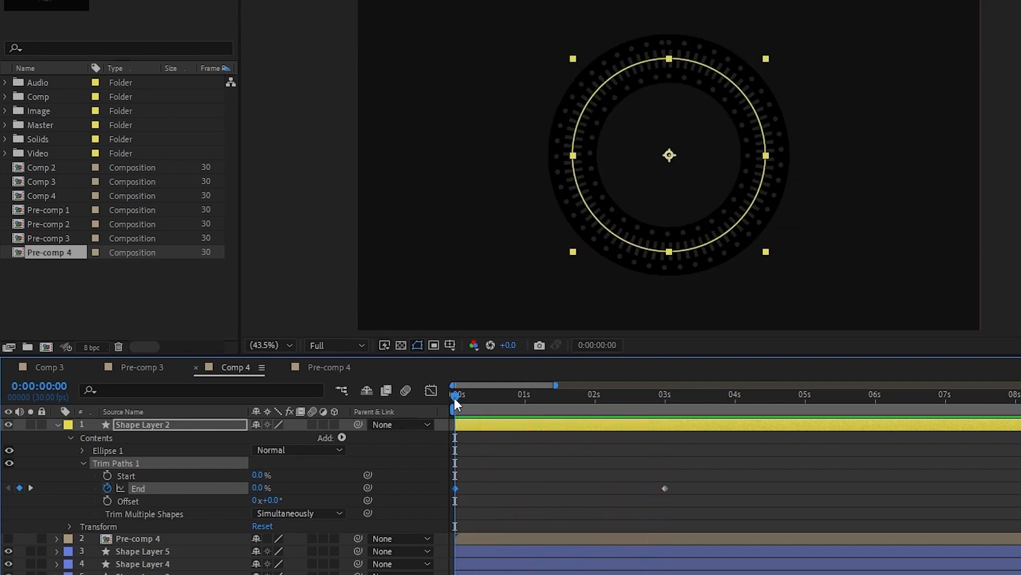
# Set the Trim Paths Offset of Shape Layer 2 to 179° and preview the ring's reveal from the beginning
pyautogui.moveTo(455, 397); pyautogui.dragTo(465, 393)
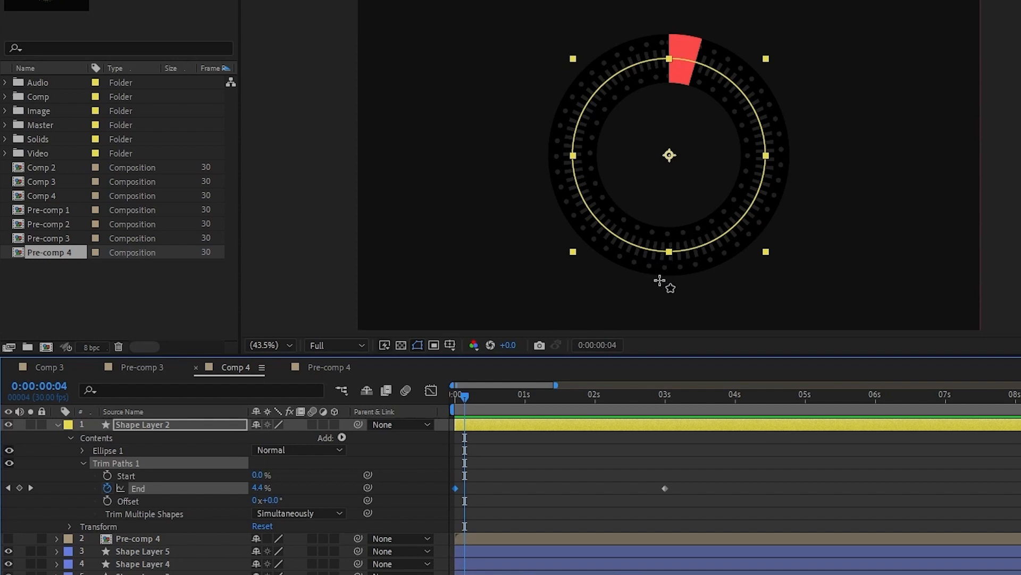
pyautogui.moveTo(471, 407); pyautogui.dragTo(485, 407)
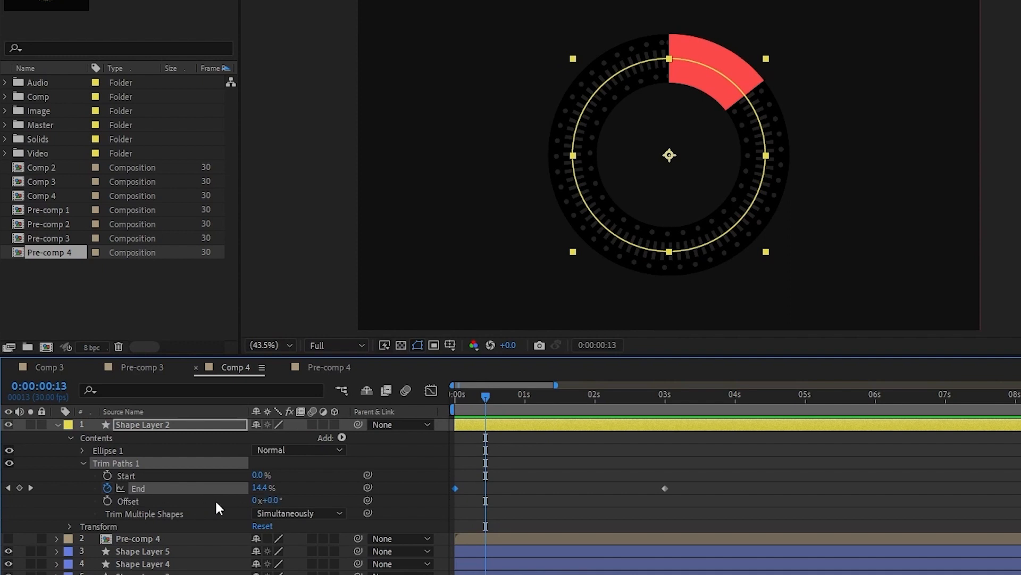
pyautogui.moveTo(272, 502); pyautogui.dragTo(400, 494)
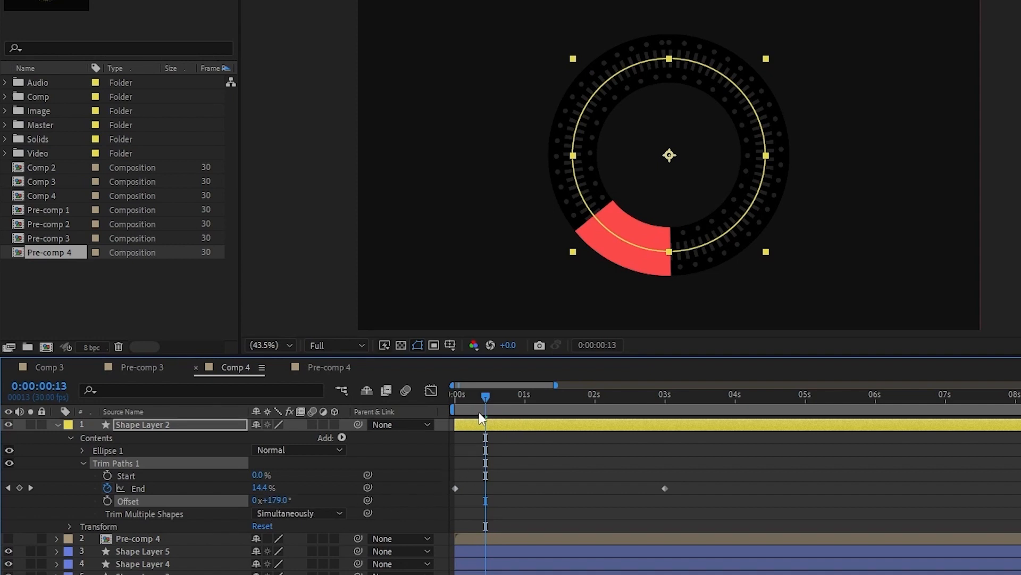
pyautogui.moveTo(479, 412); pyautogui.dragTo(404, 397)
pyautogui.press('space')
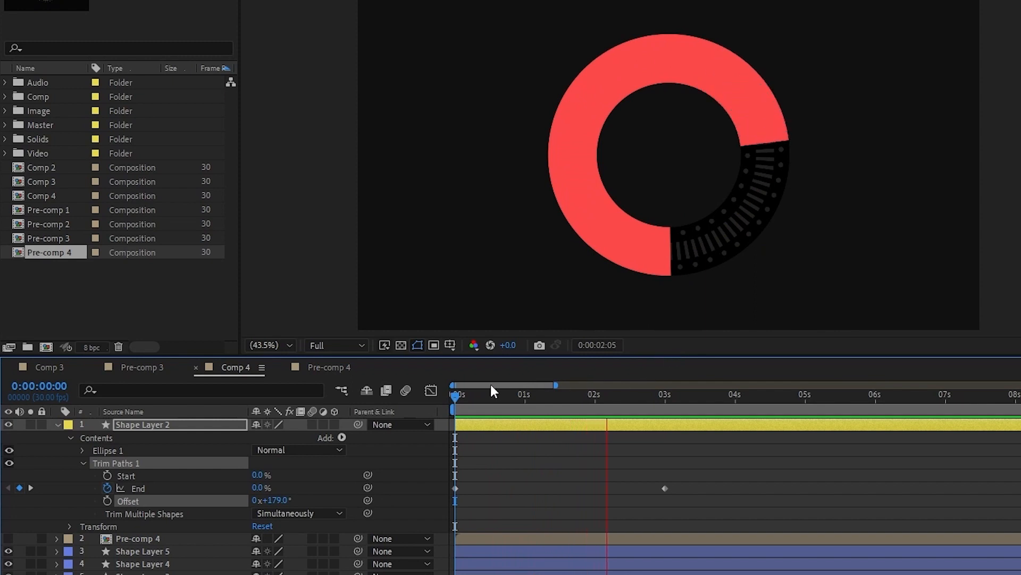
pyautogui.press('space')
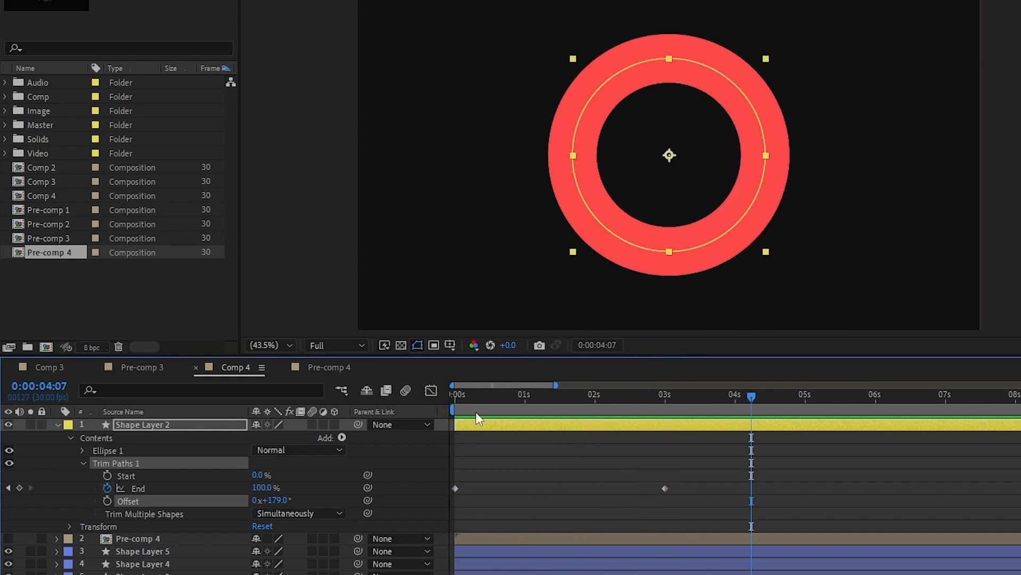
pyautogui.press('u')
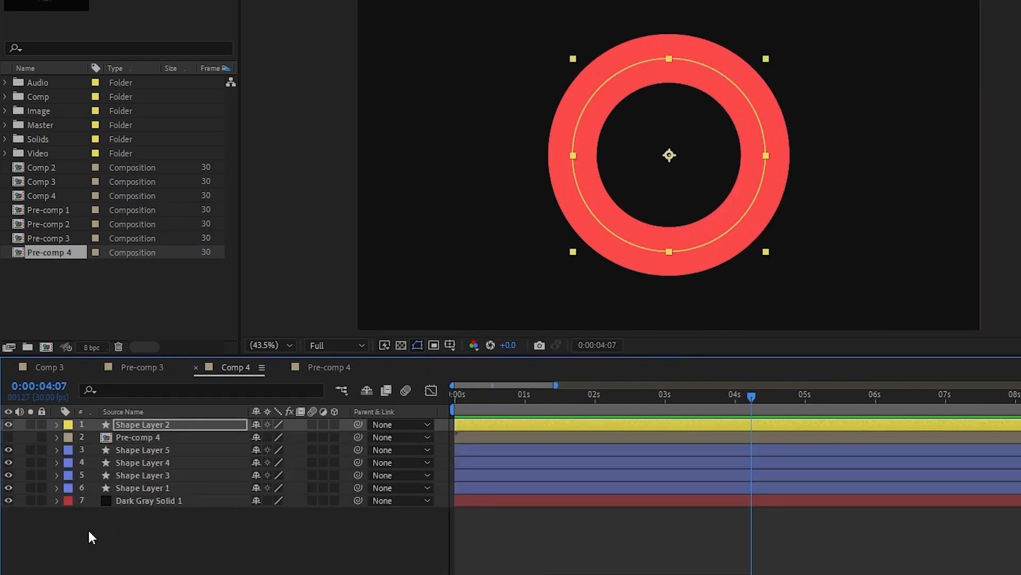
# Show the Pre-comp 4 layer again and set its track matte to Alpha Matte "Shape Layer 2"
pyautogui.click(167, 438)
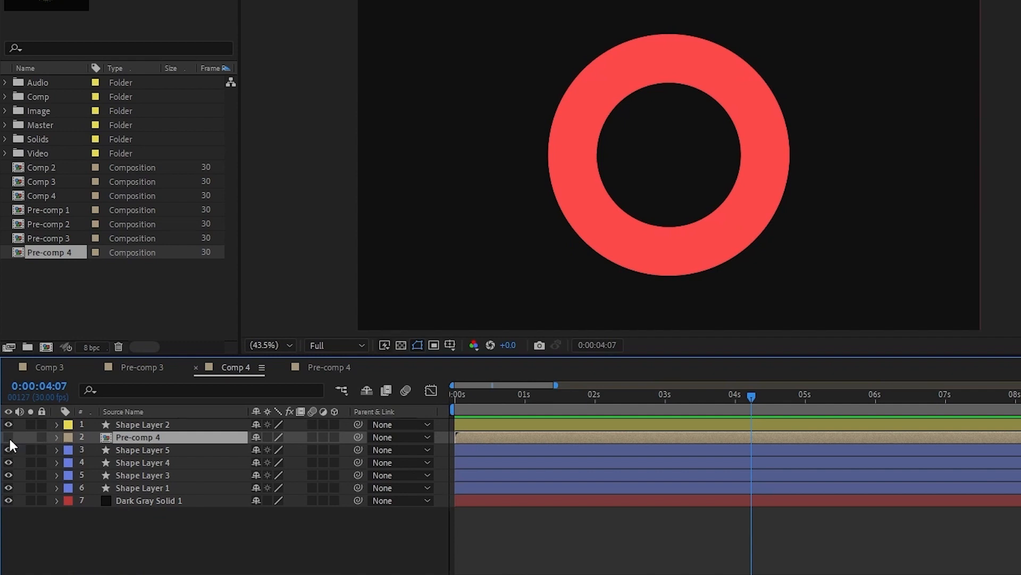
pyautogui.click(138, 420)
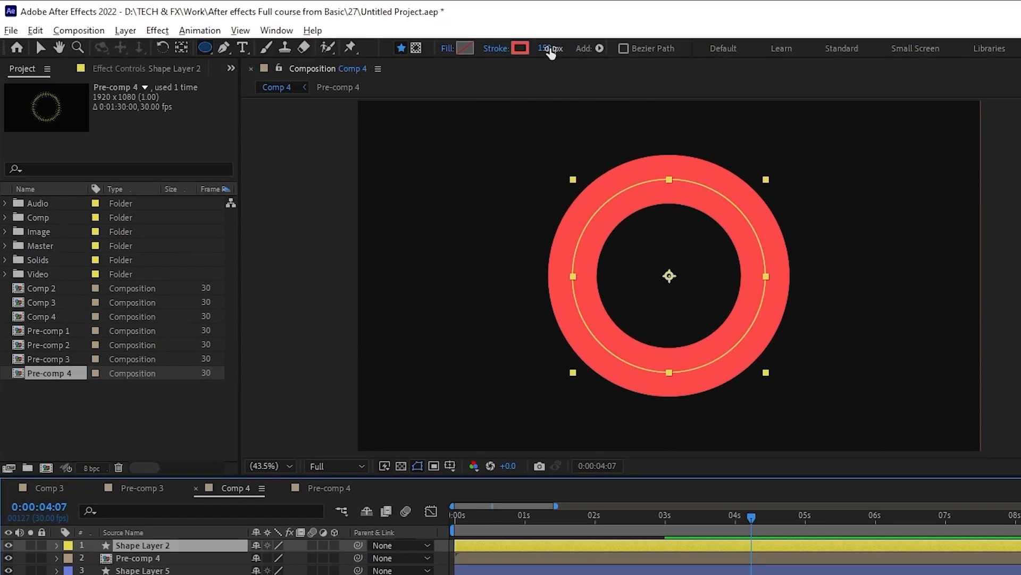
pyautogui.click(553, 47)
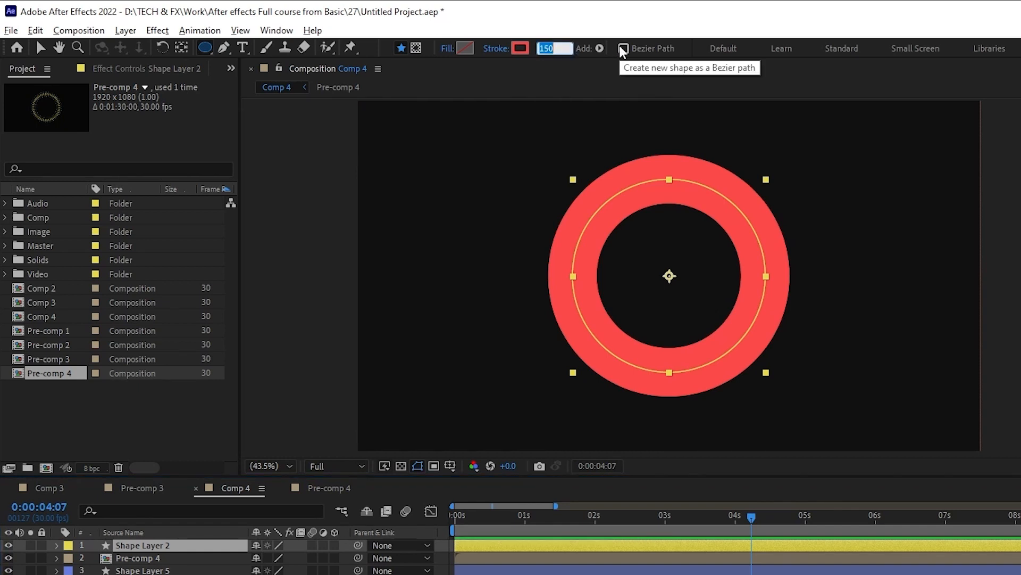
pyautogui.click(161, 558)
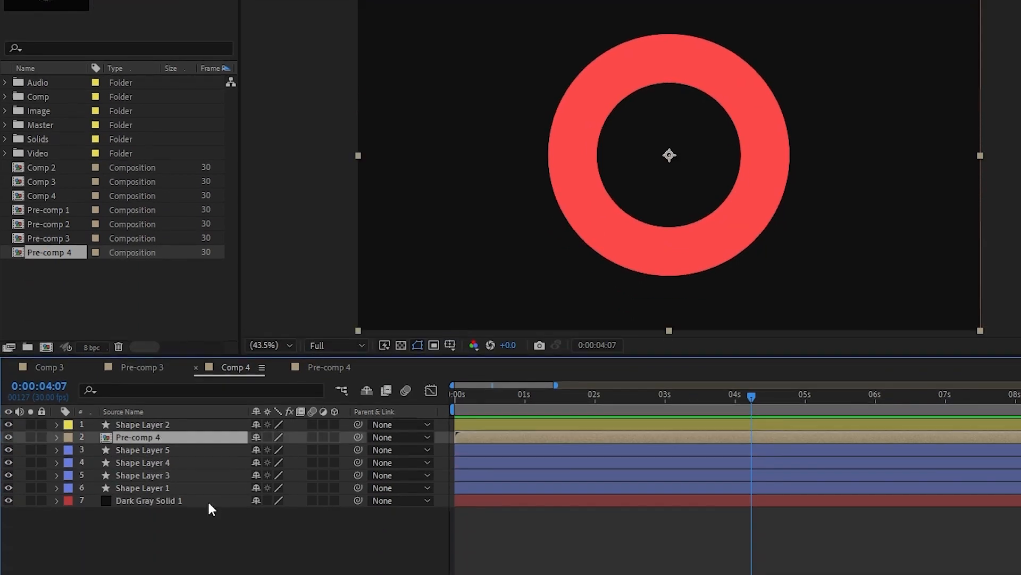
pyautogui.press('F4')
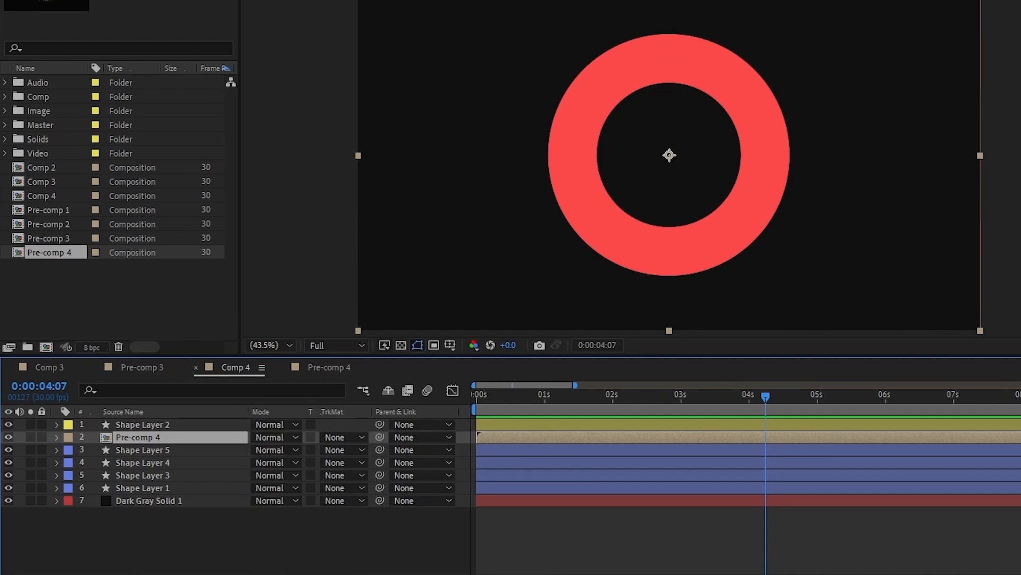
pyautogui.click(340, 439)
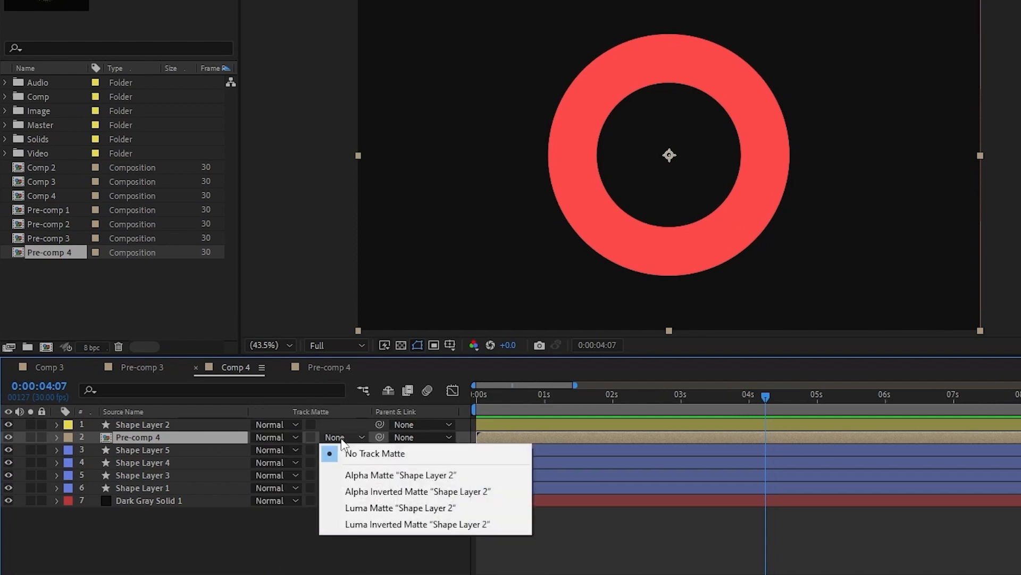
pyautogui.click(369, 475)
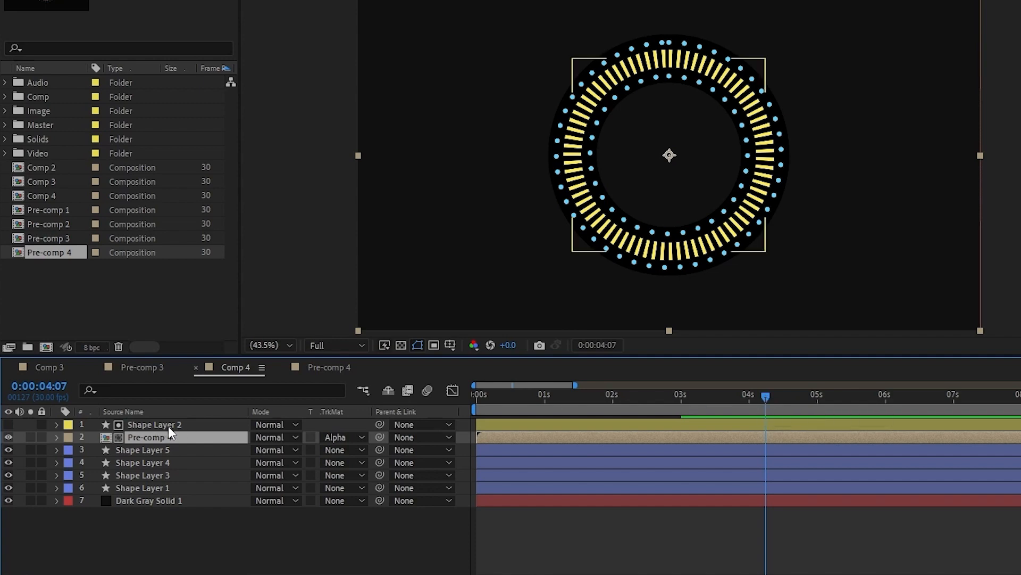
# Play Comp 4 from the beginning to check the matte reveal of the colored rings
pyautogui.click(148, 425)
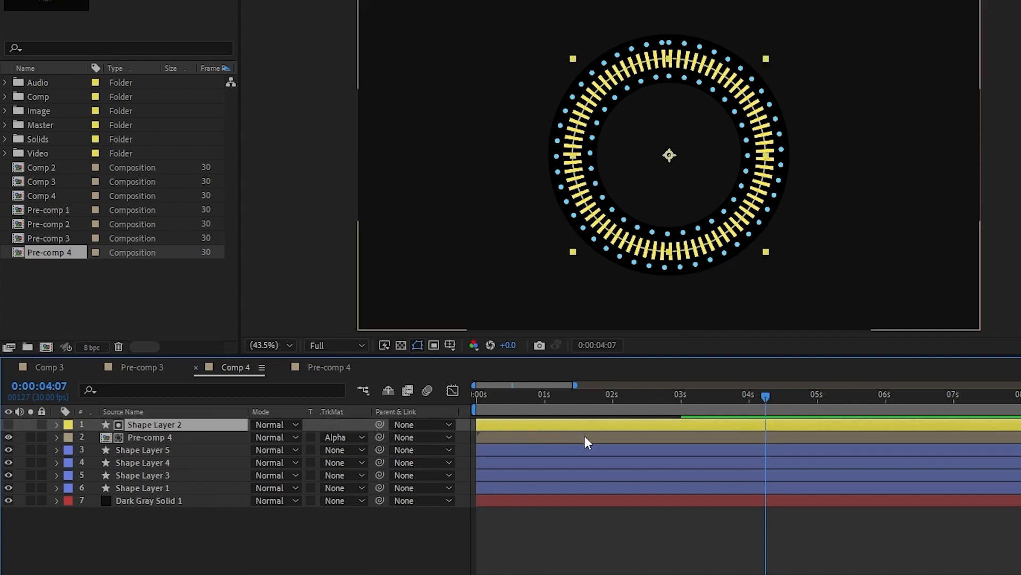
pyautogui.moveTo(741, 400); pyautogui.dragTo(410, 430)
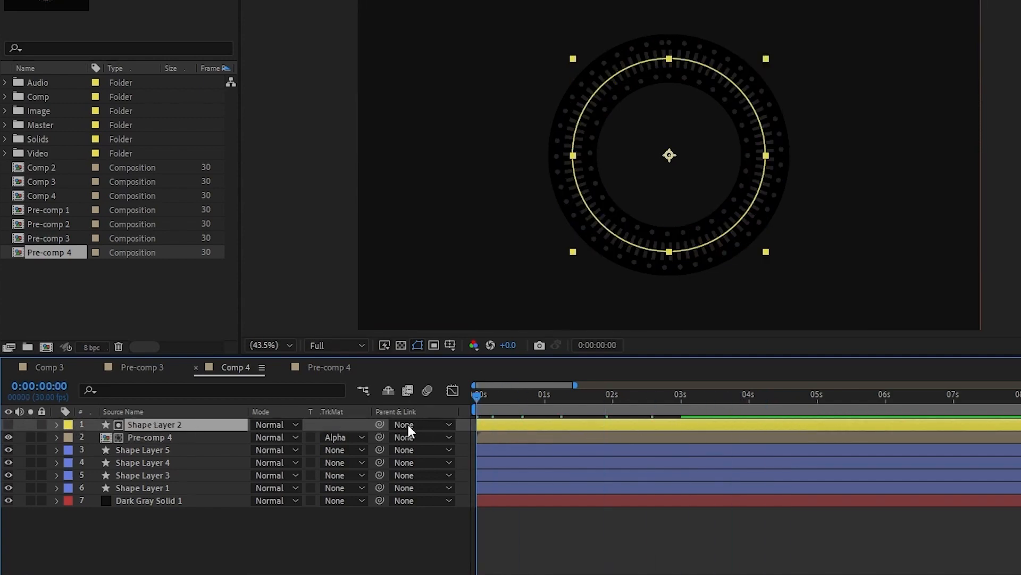
pyautogui.press('space')
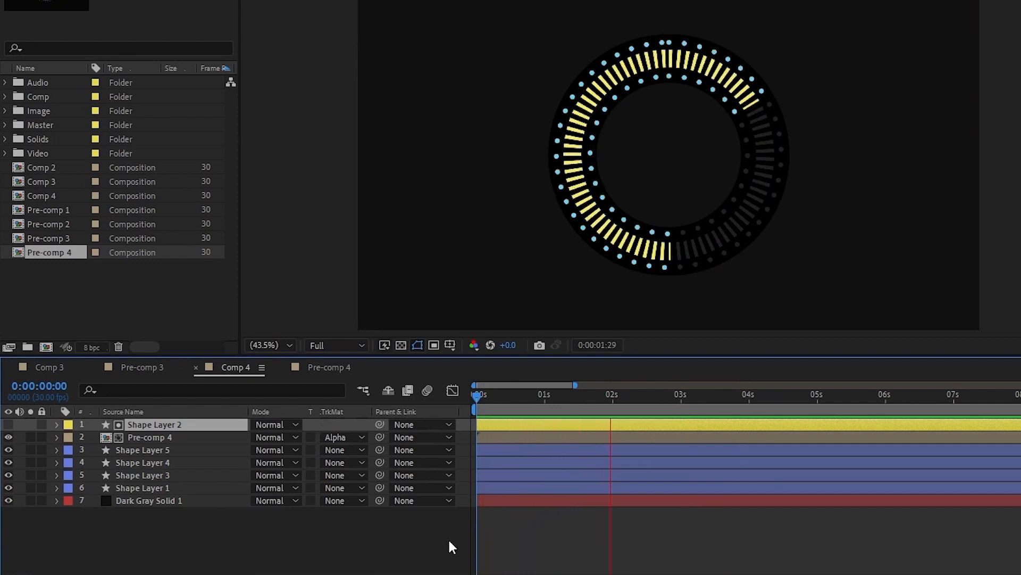
# Slightly reduce the Trim Paths Offset of Shape Layer 2 while viewing the frame at 0:00:01:29
pyautogui.click(610, 396)
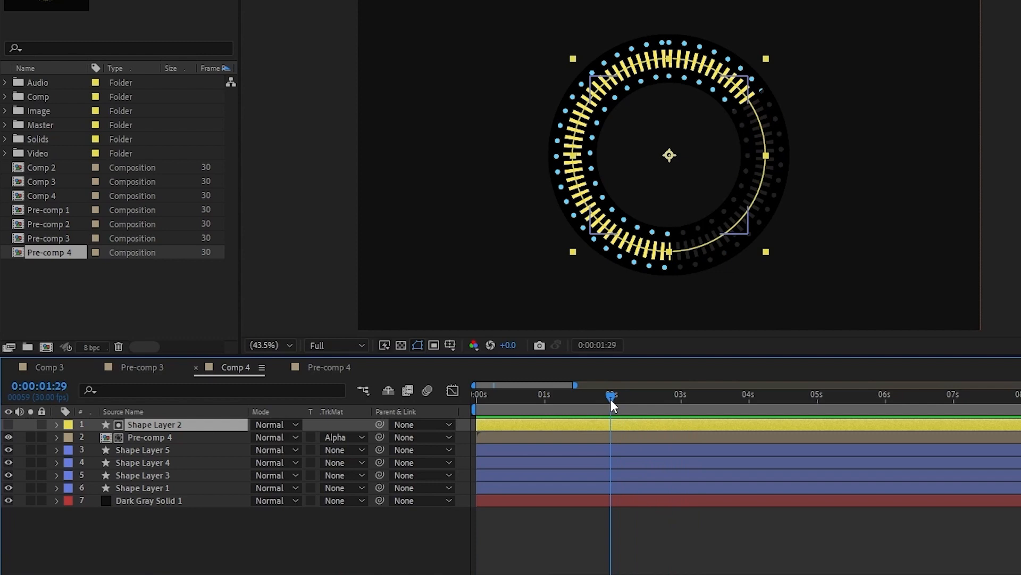
pyautogui.click(57, 425)
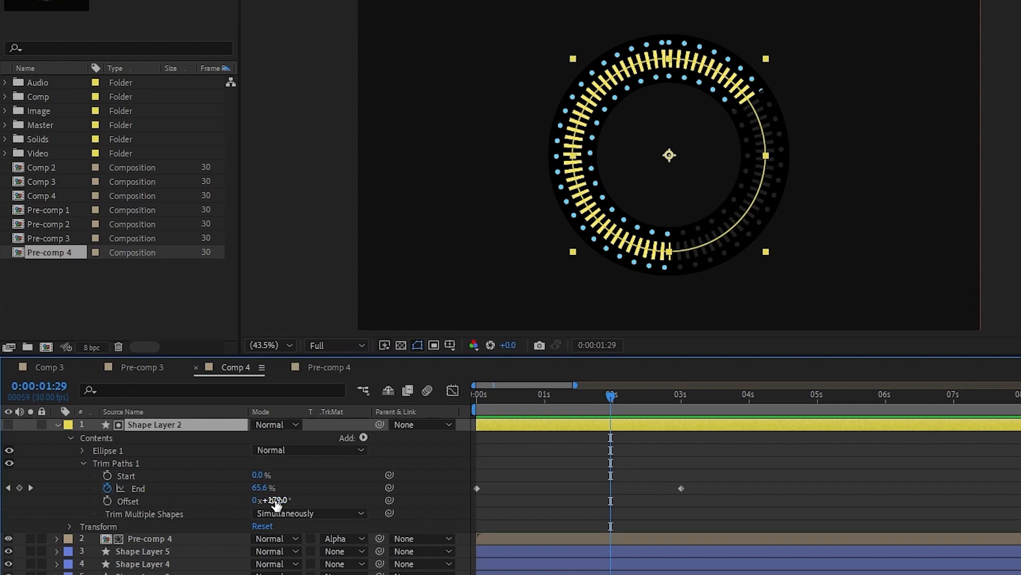
pyautogui.moveTo(276, 504); pyautogui.dragTo(272, 505)
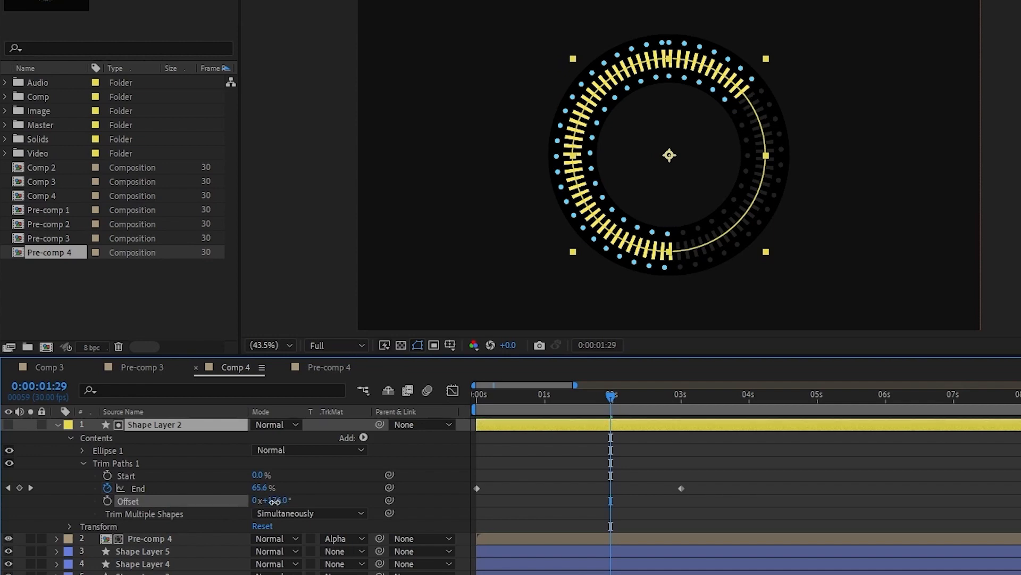
pyautogui.click(56, 424)
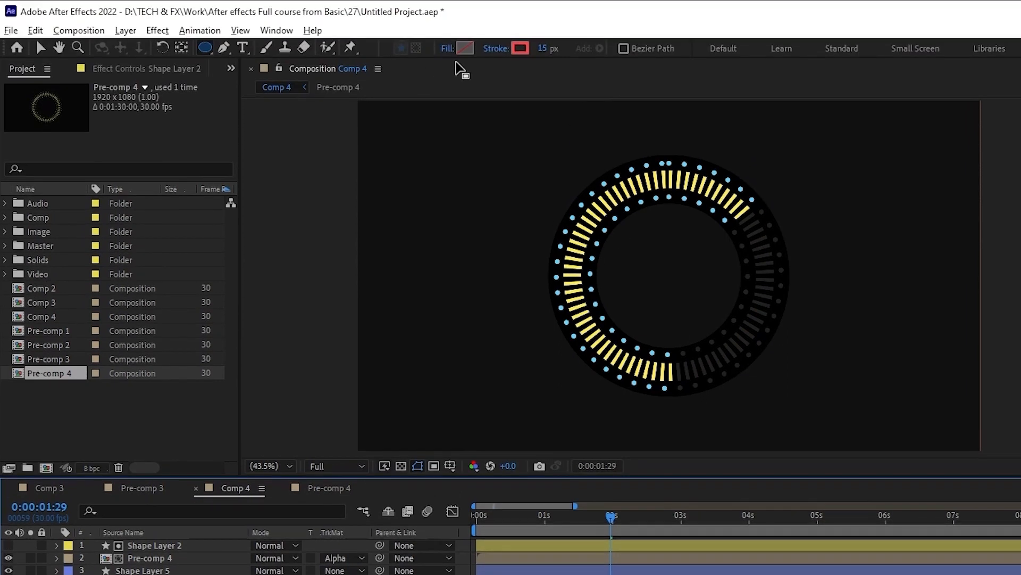
# Add a text layer reading "66", center its anchor point, and center the text in the composition inside the ring
pyautogui.hotkey('ctrl', 't')
pyautogui.click(660, 188)
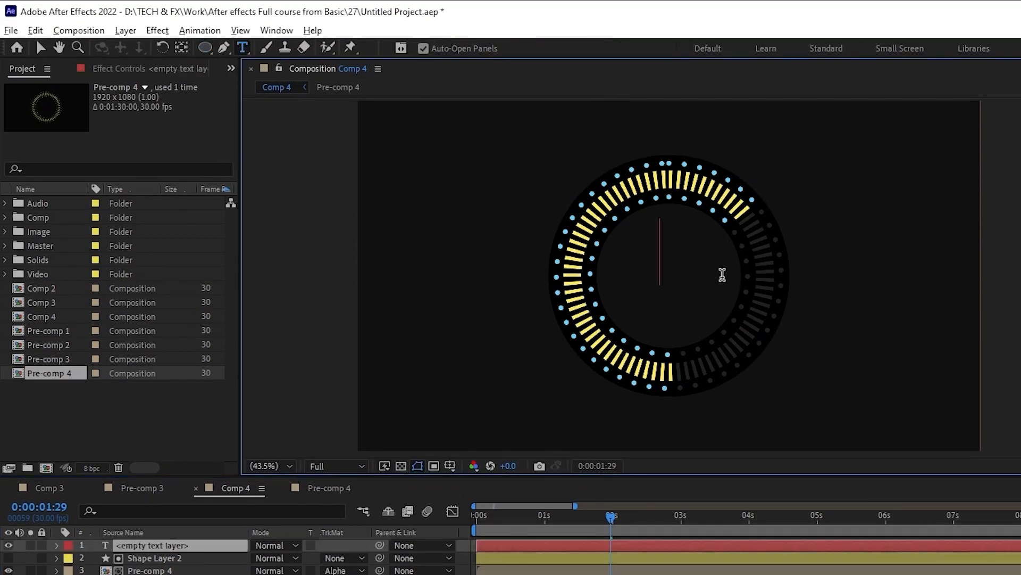
pyautogui.write('66')
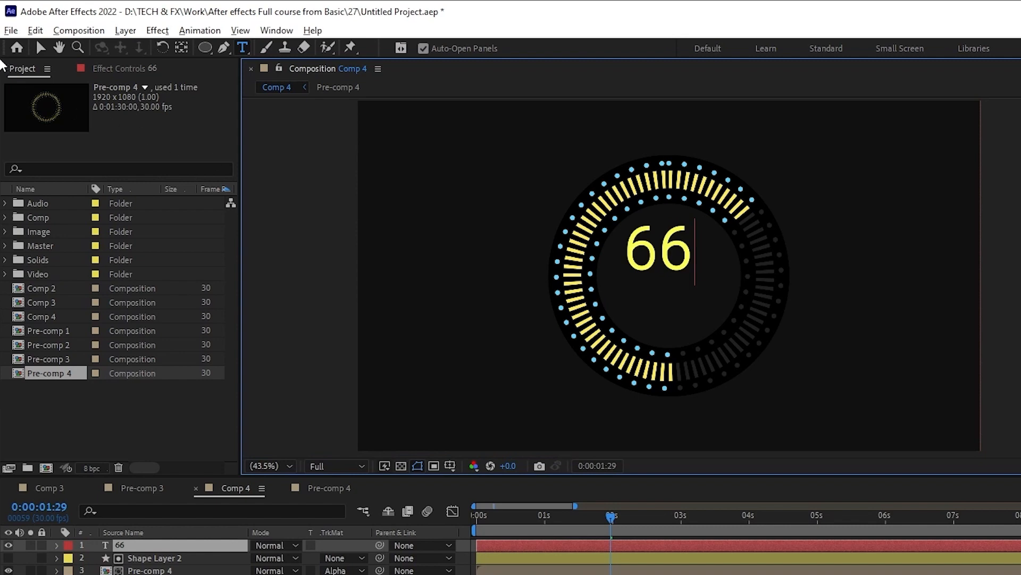
pyautogui.click(40, 48)
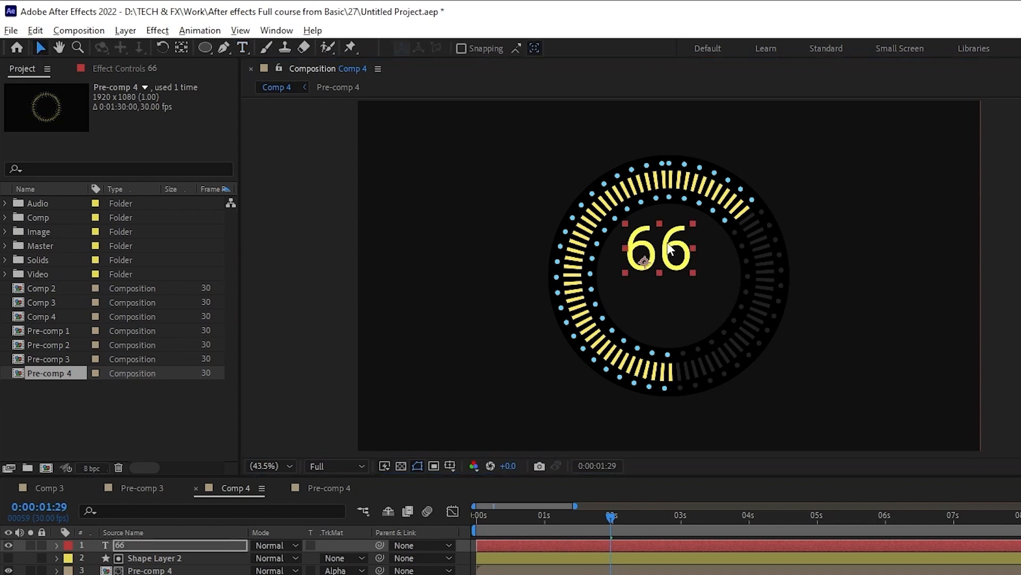
pyautogui.click(666, 241)
pyautogui.hotkey('ctrl', 'alt', 'Home')
pyautogui.hotkey('ctrl', 'Home')
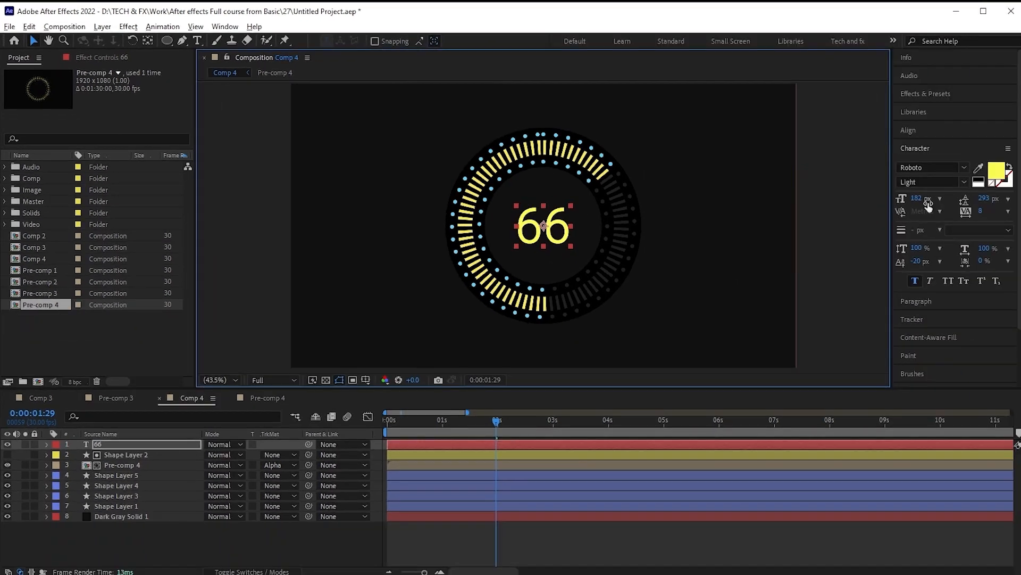
# Set the font size of the "66" text to 160 px
pyautogui.click(921, 199)
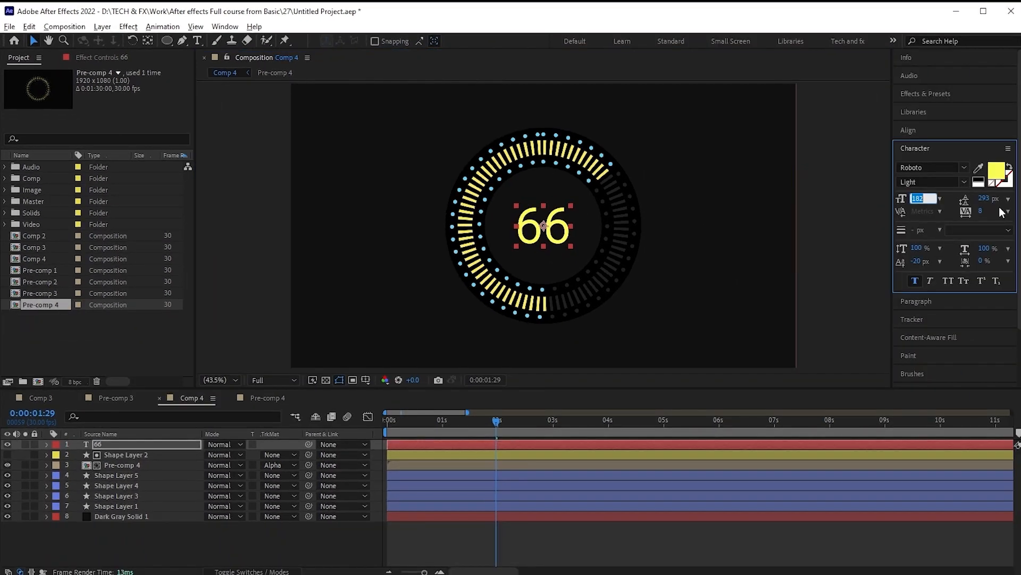
pyautogui.write('160')
pyautogui.press('Return')
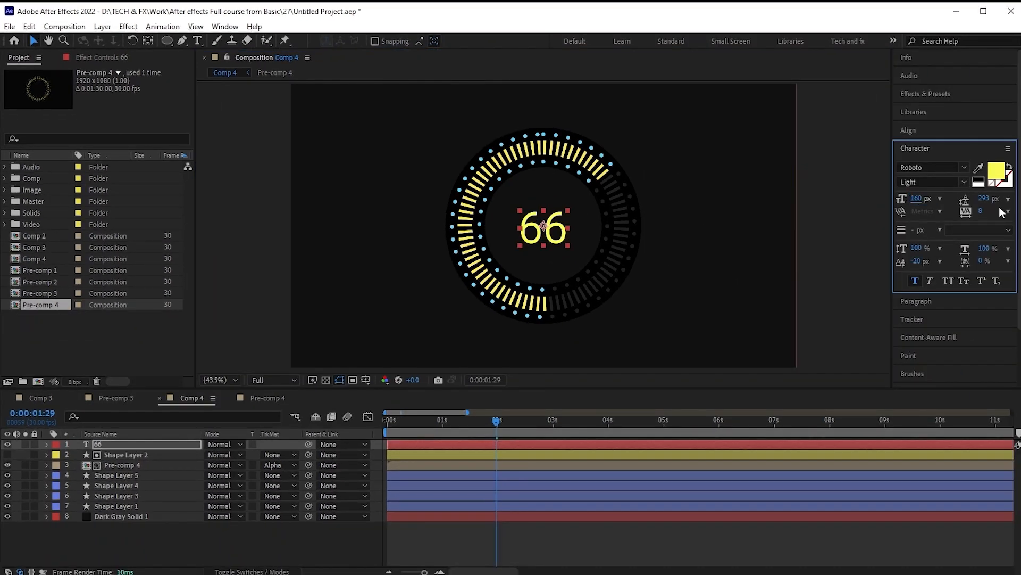
# Add a 1 in front of the number in the ring so the text reads "166"
pyautogui.click(542, 226)
pyautogui.doubleClick(542, 226)
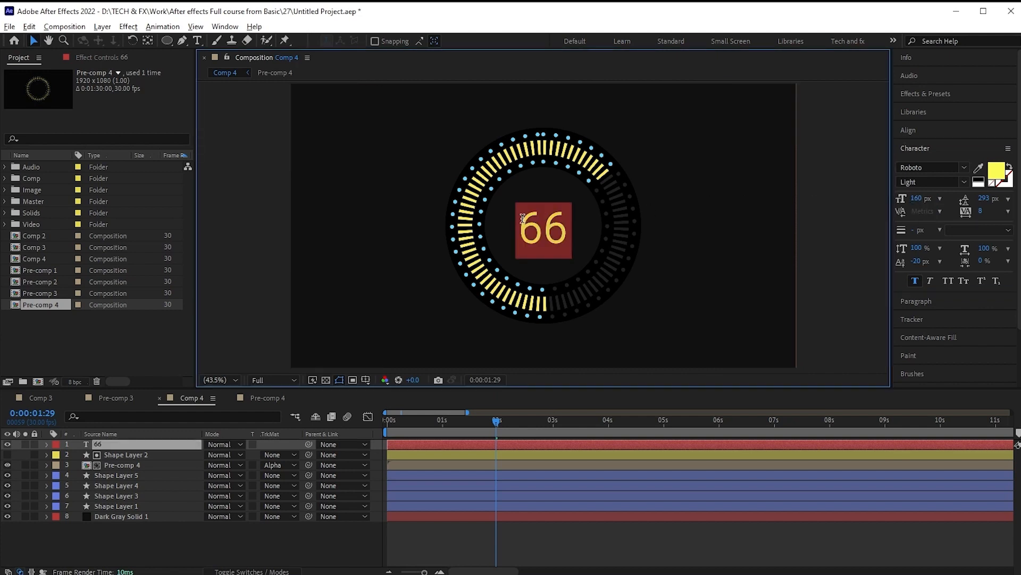
pyautogui.click(520, 223)
pyautogui.write('1')
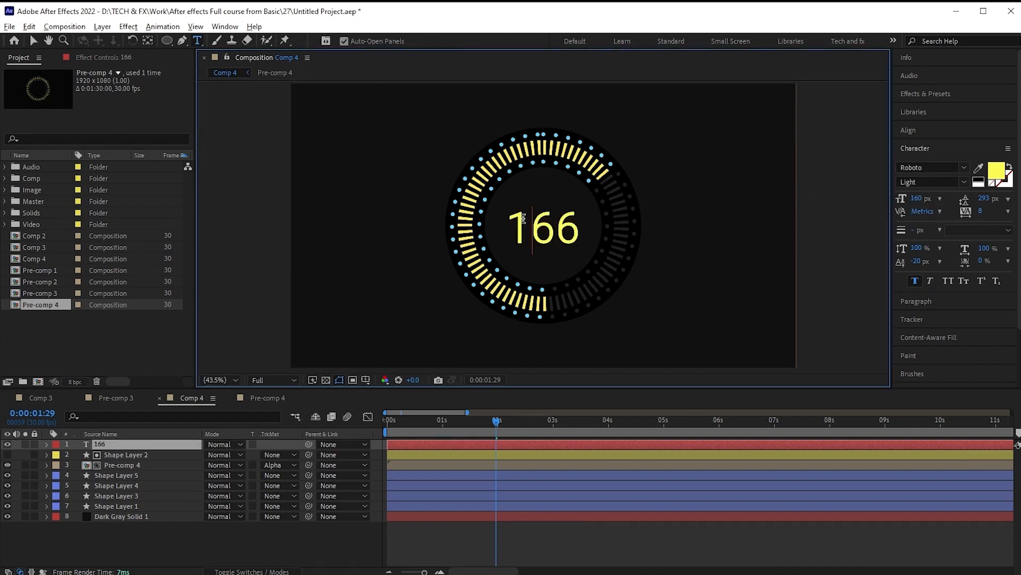
pyautogui.press('Escape')
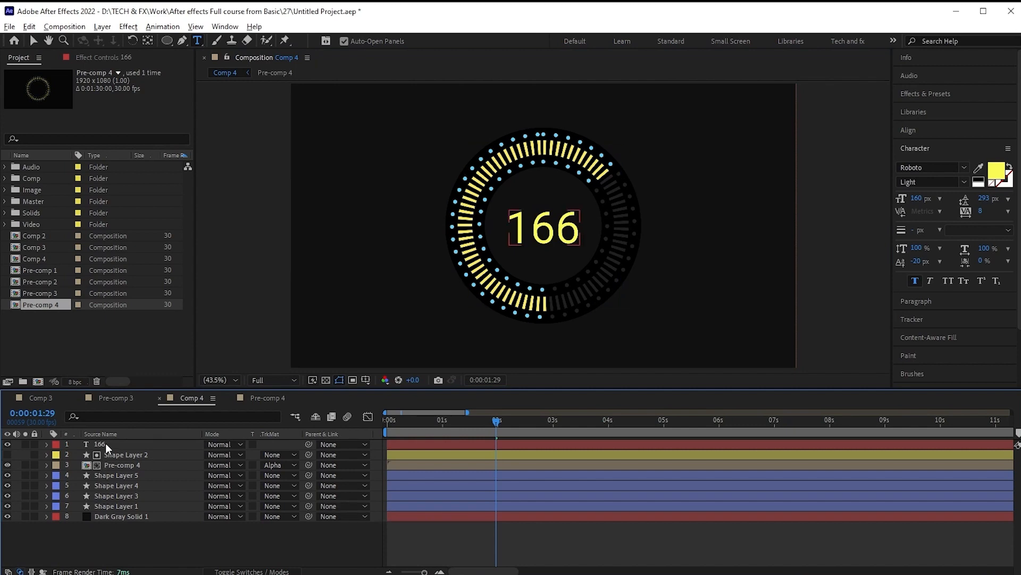
# Link the Source Text of the "166" layer to the Trim Paths End property of Shape Layer 2
pyautogui.click(46, 445)
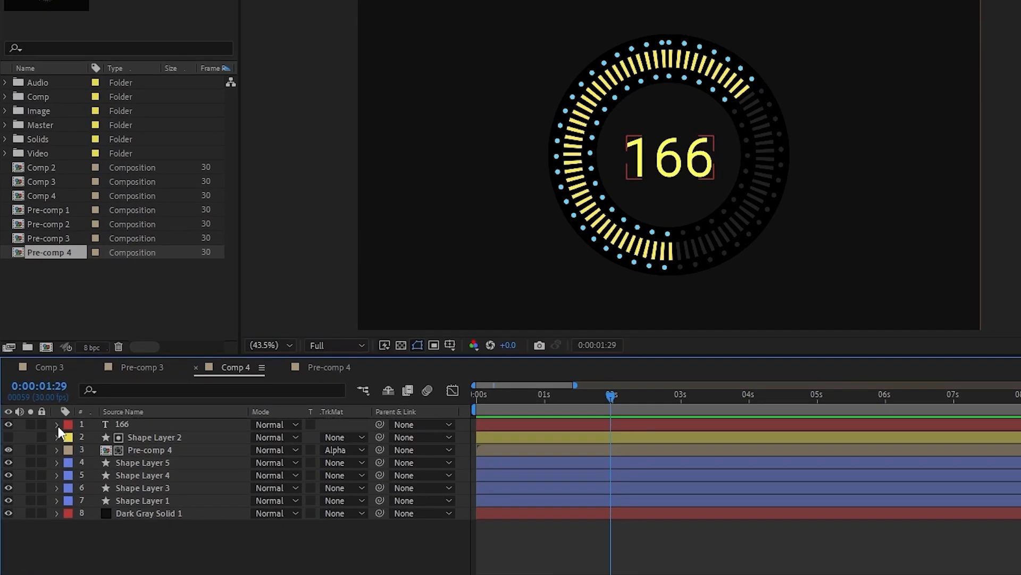
pyautogui.click(46, 444)
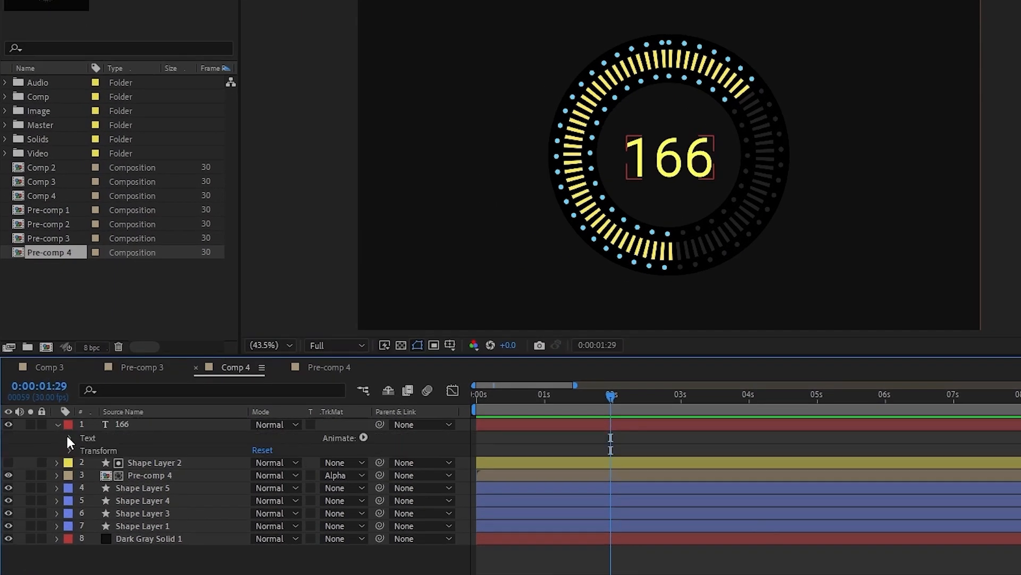
pyautogui.click(70, 438)
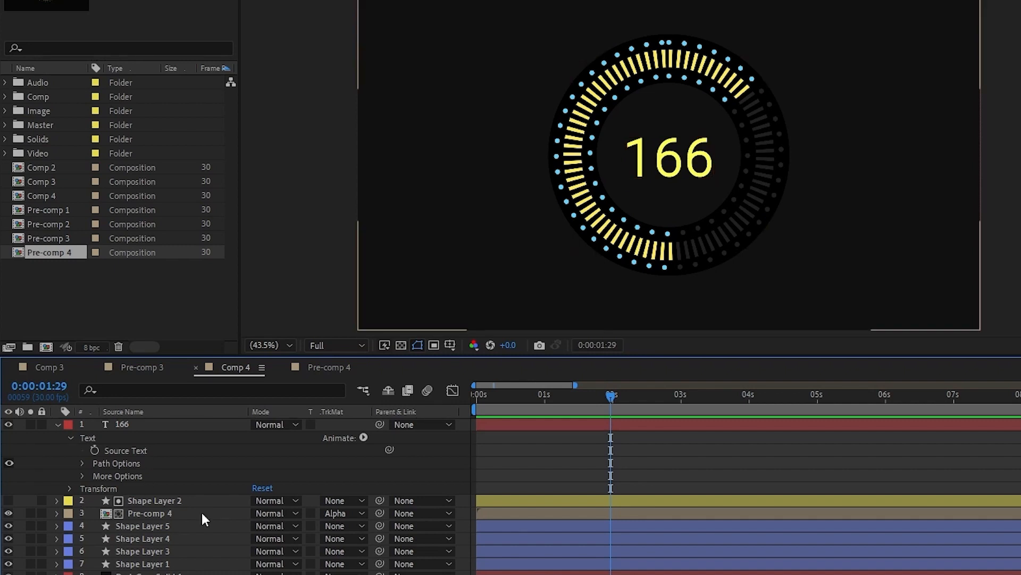
pyautogui.click(159, 500)
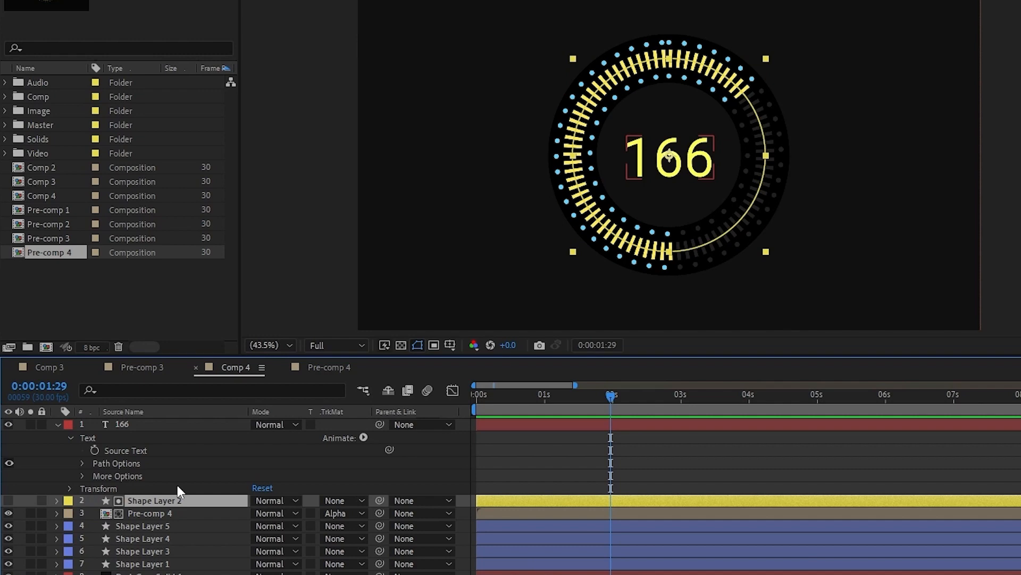
pyautogui.press('u')
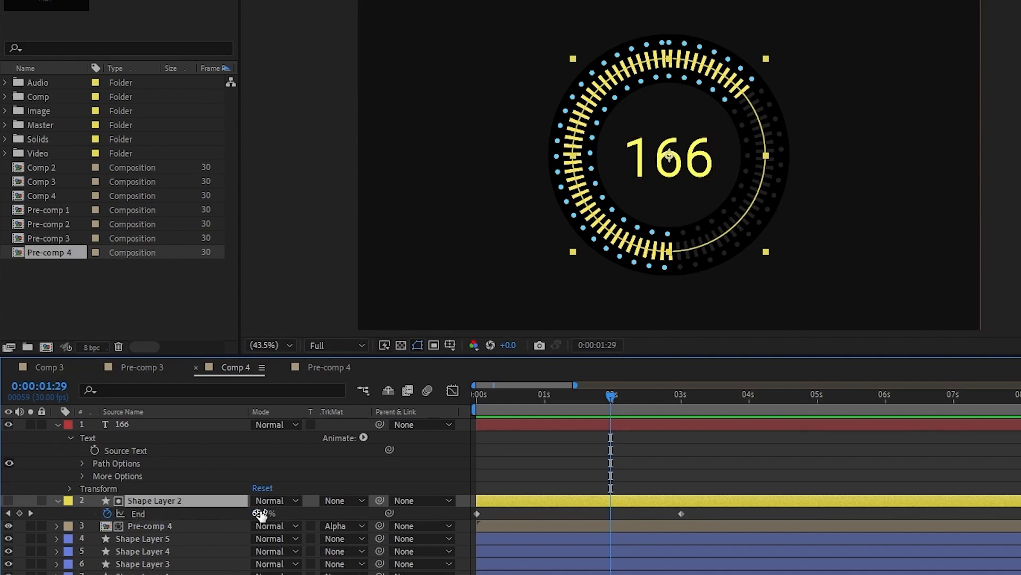
pyautogui.click(126, 451)
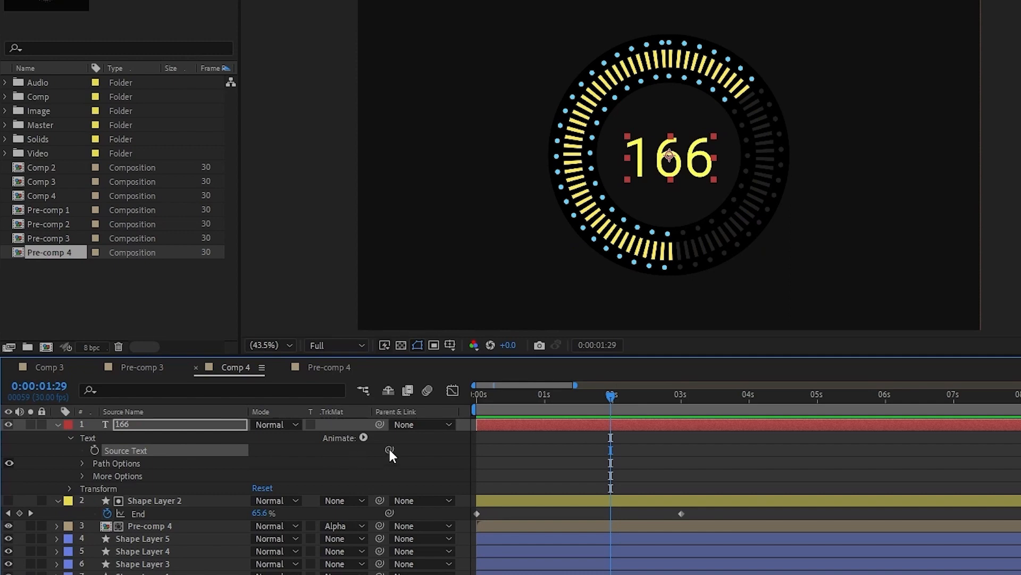
pyautogui.moveTo(390, 450); pyautogui.dragTo(140, 512)
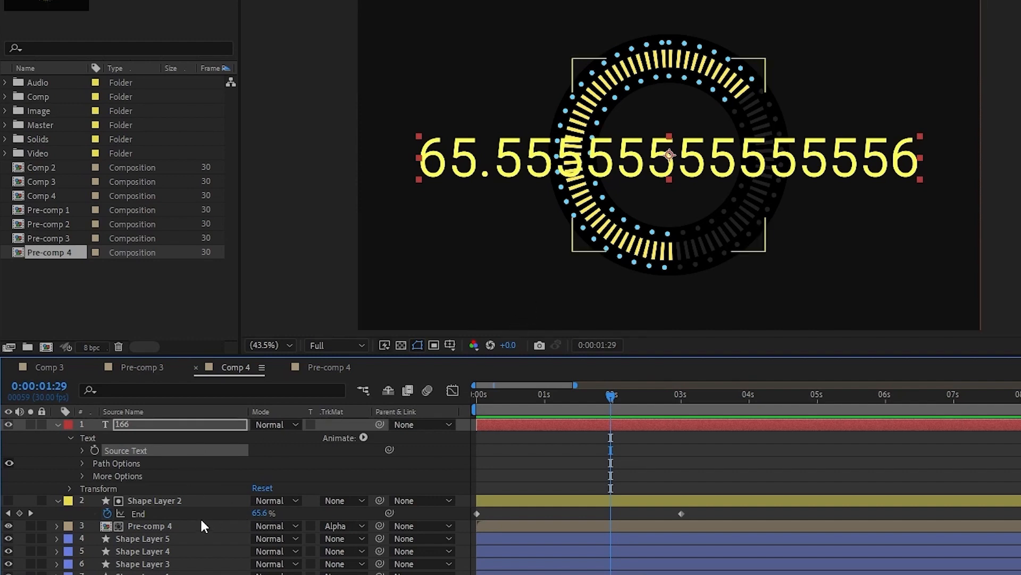
# Add the expression Math.round(value) to the Trim Paths End property of Shape Layer 2
pyautogui.click(146, 512)
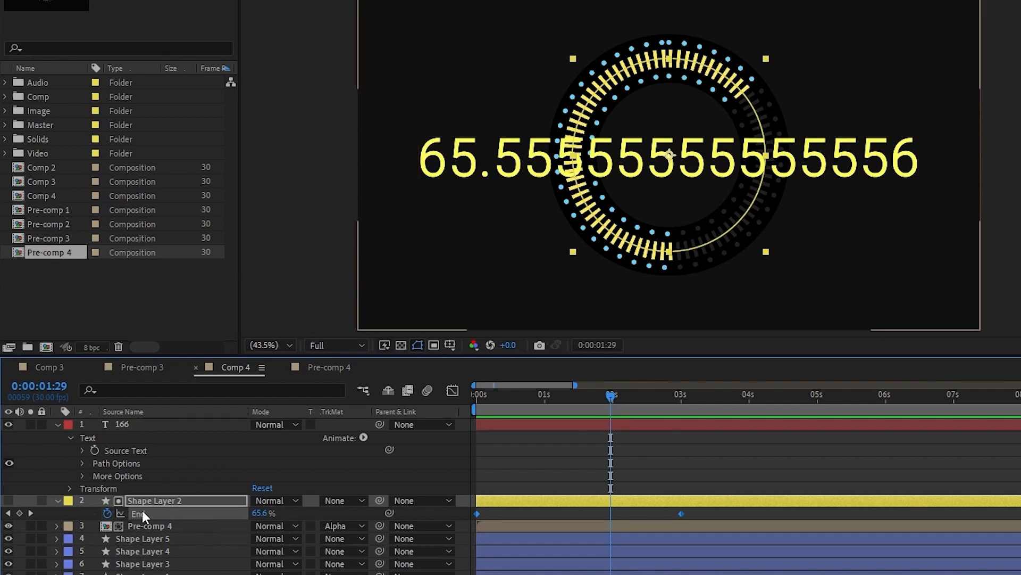
pyautogui.keyDown('alt'); pyautogui.click(105, 513); pyautogui.keyUp('alt')
pyautogui.click(305, 530)
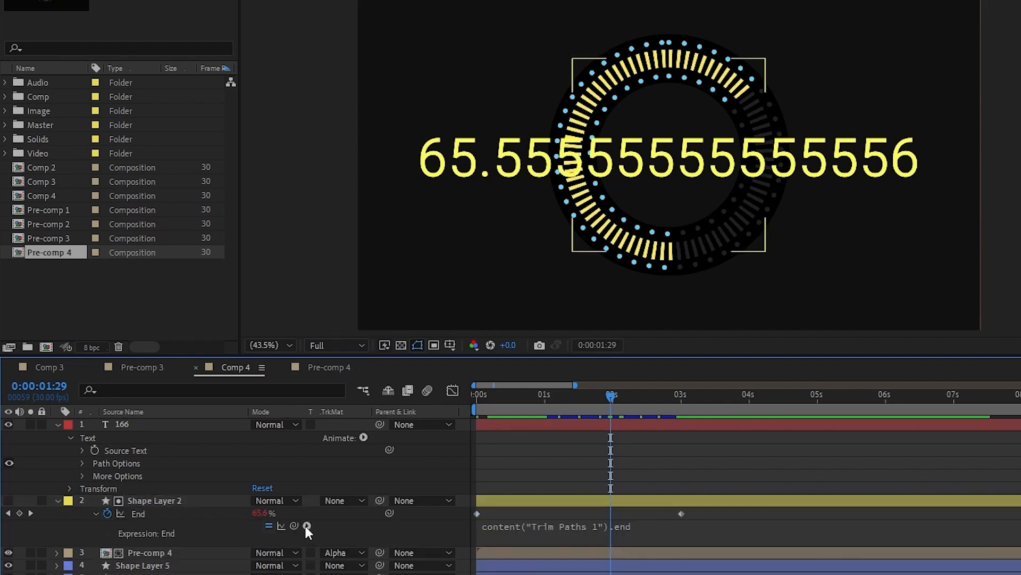
pyautogui.click(306, 526)
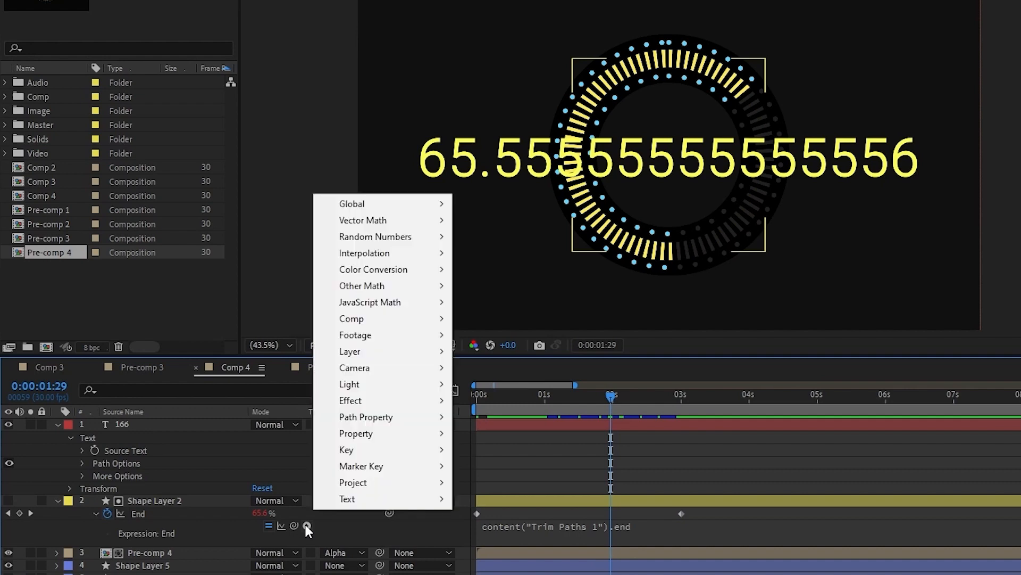
pyautogui.moveTo(383, 308)
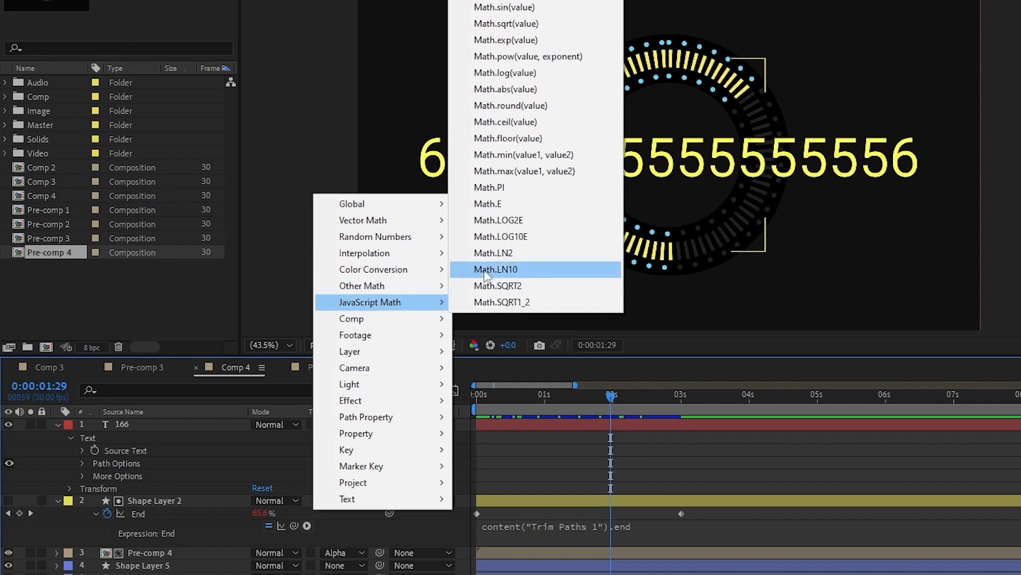
pyautogui.click(538, 106)
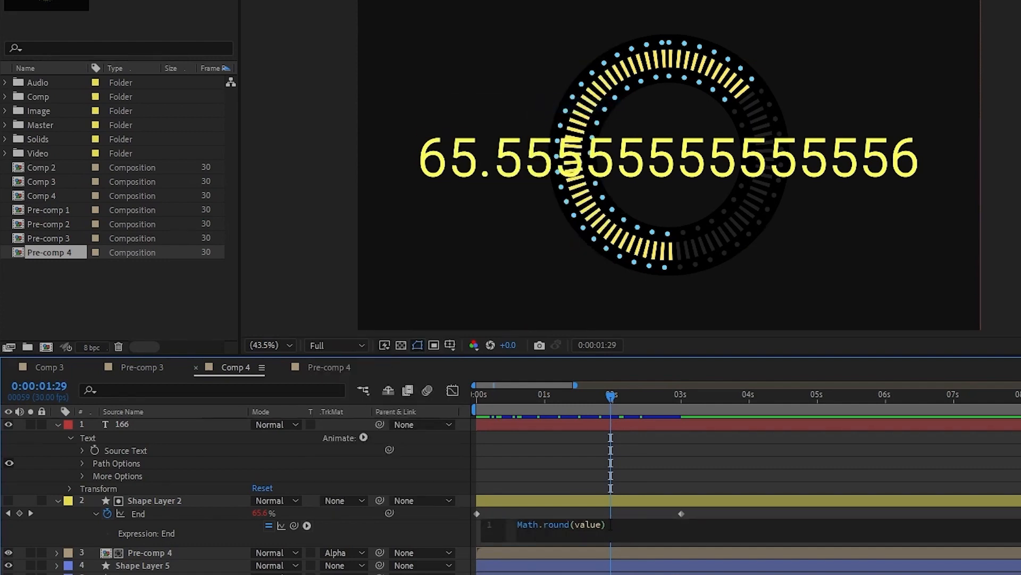
pyautogui.click(611, 529)
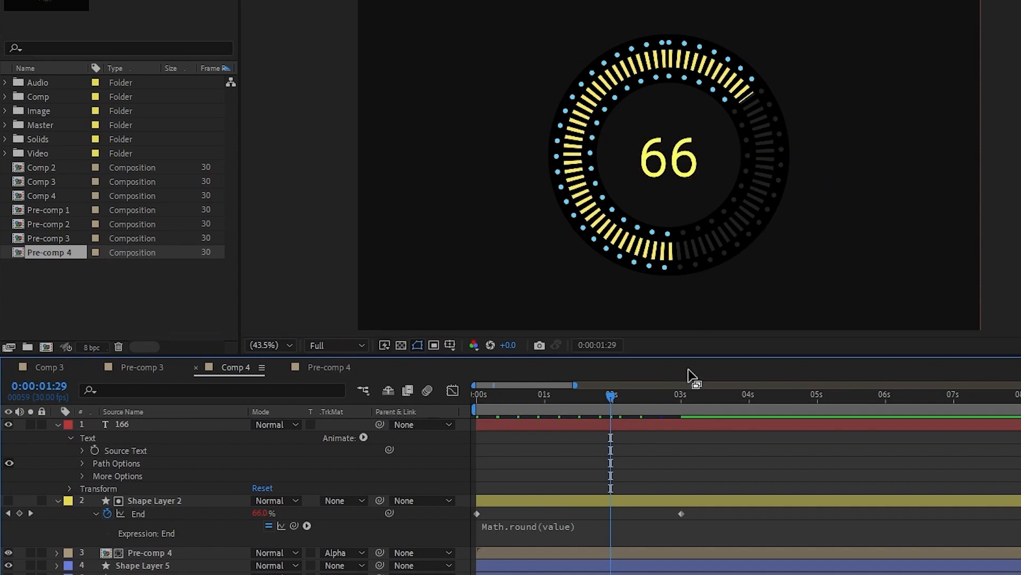
# Play Comp 4 from the beginning to check the number counting along with the ring's reveal
pyautogui.moveTo(611, 398); pyautogui.dragTo(360, 391)
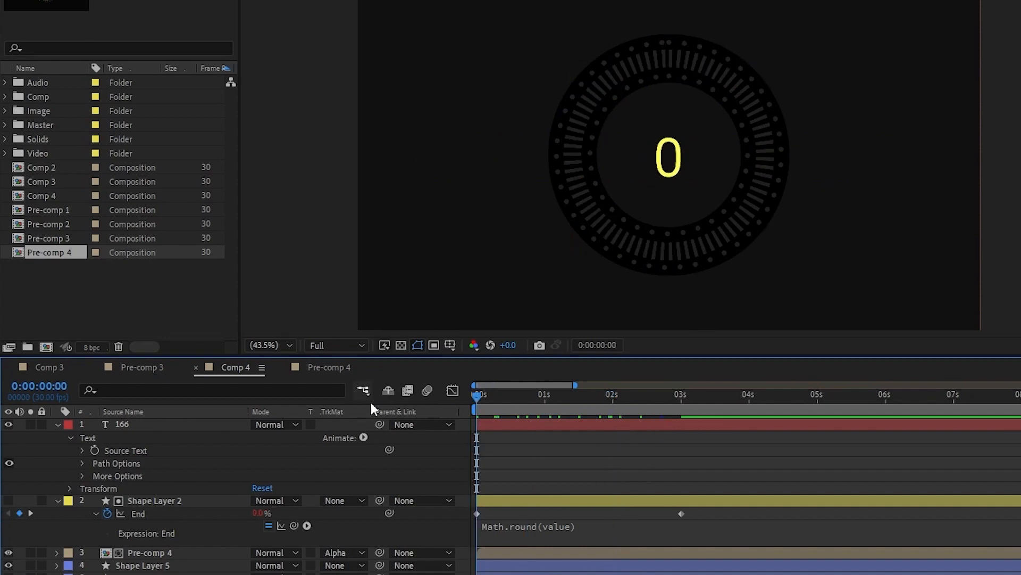
pyautogui.press('space')
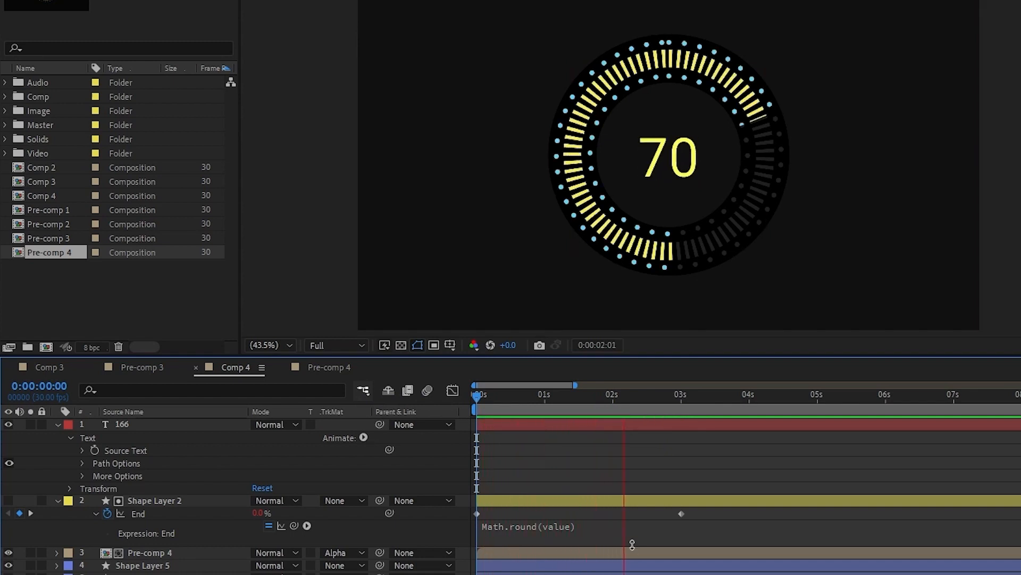
pyautogui.press('space')
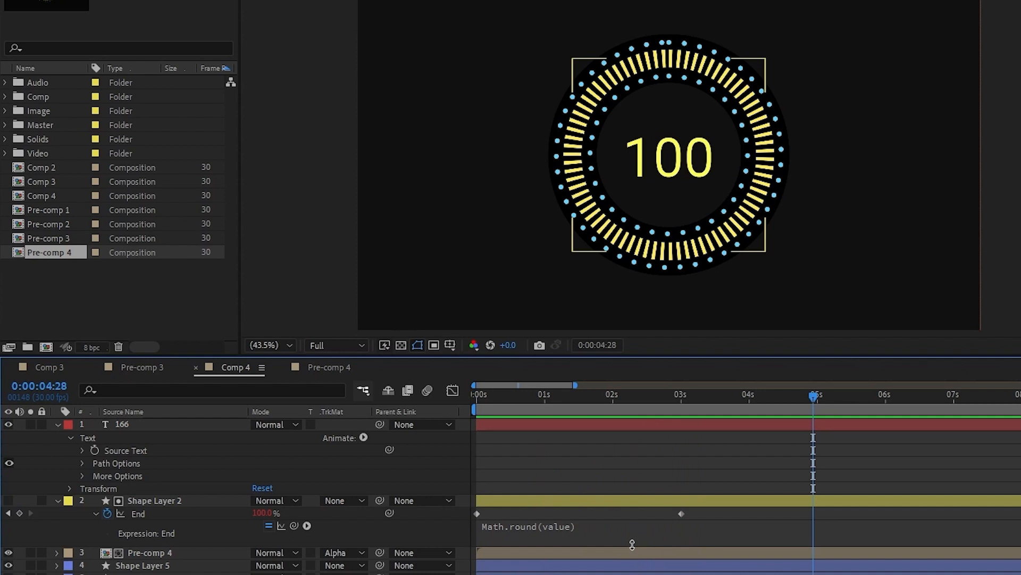